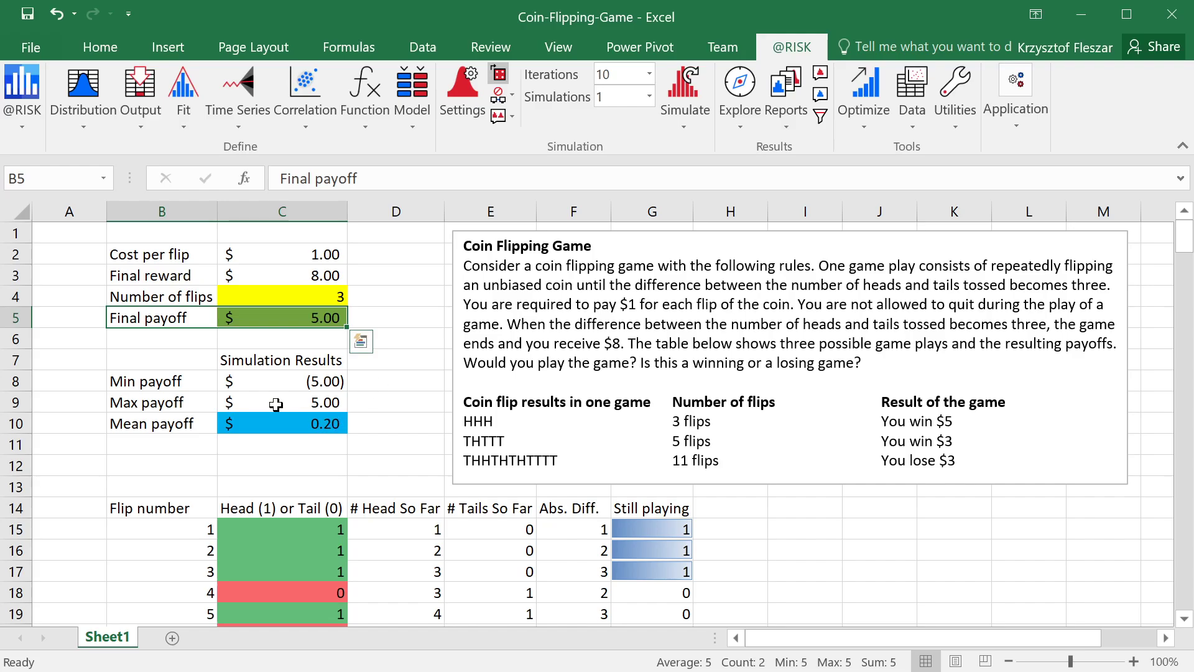
click(237, 318)
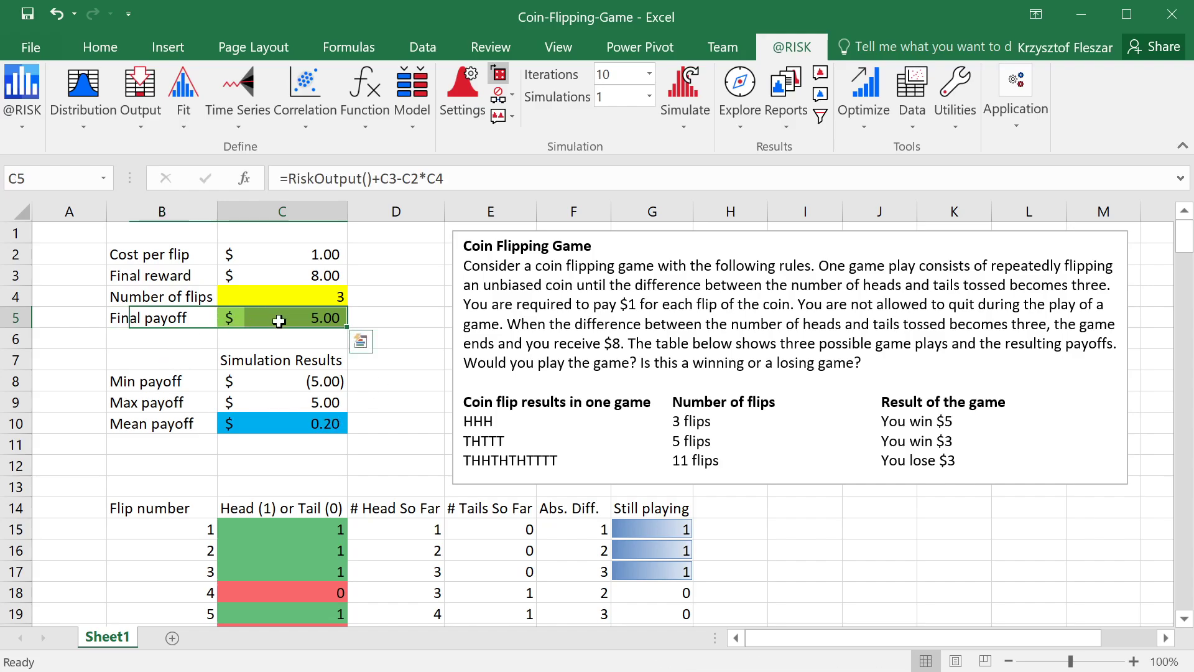
right_click(285, 319)
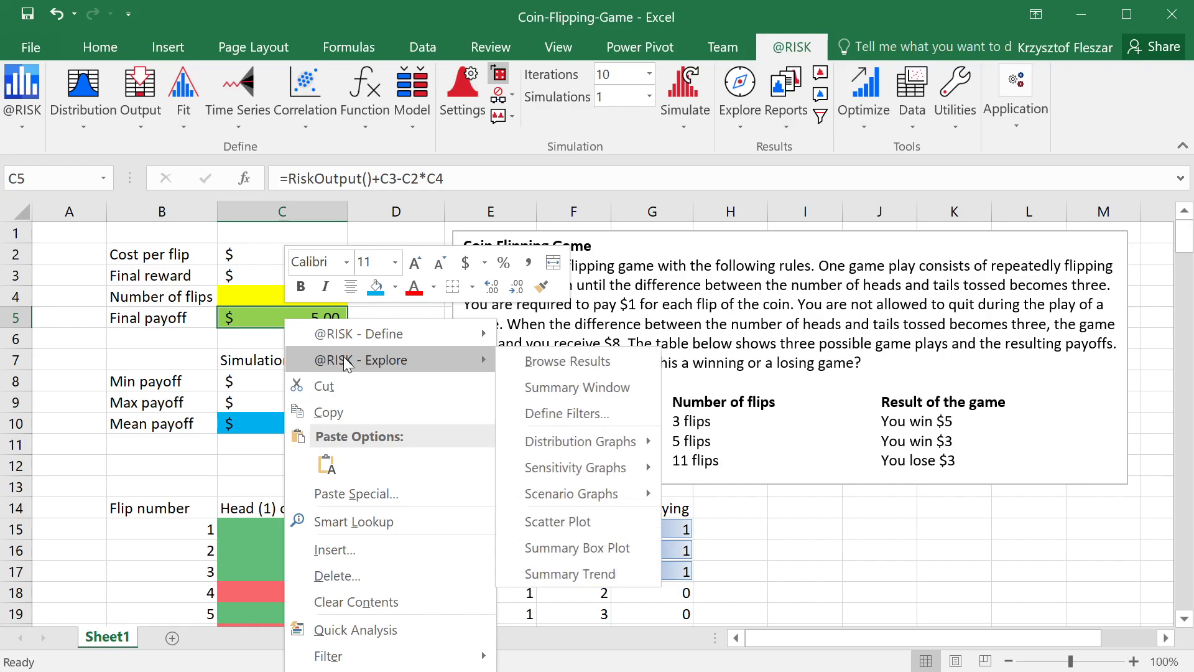
mouse_move(342, 361)
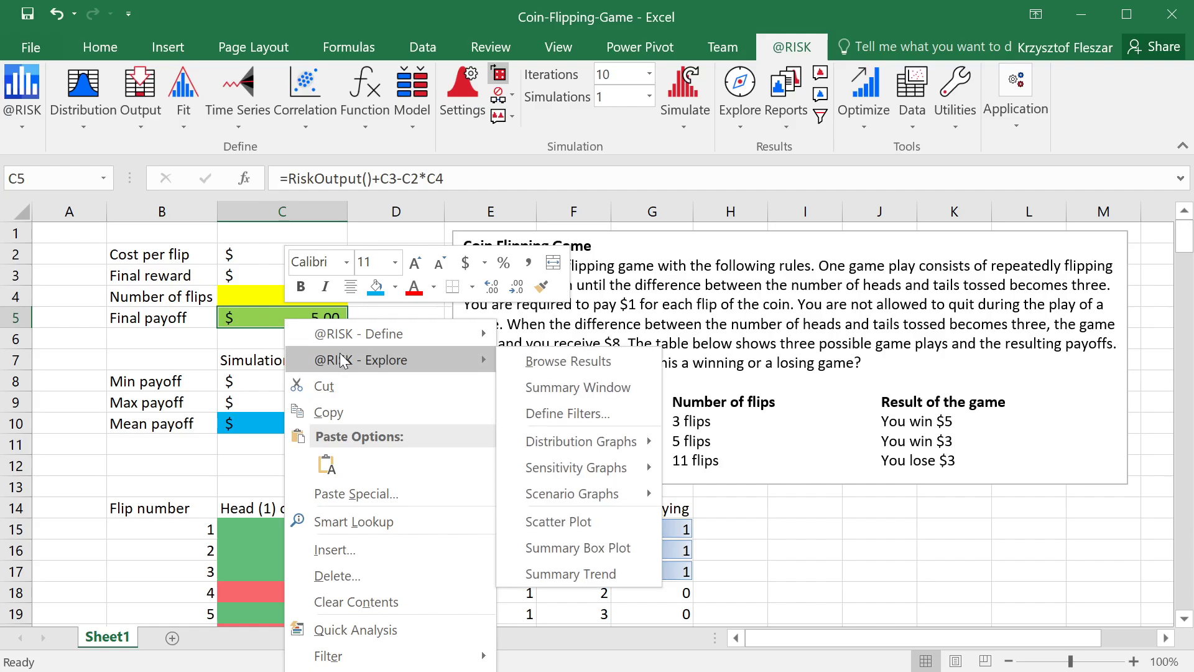
click(541, 361)
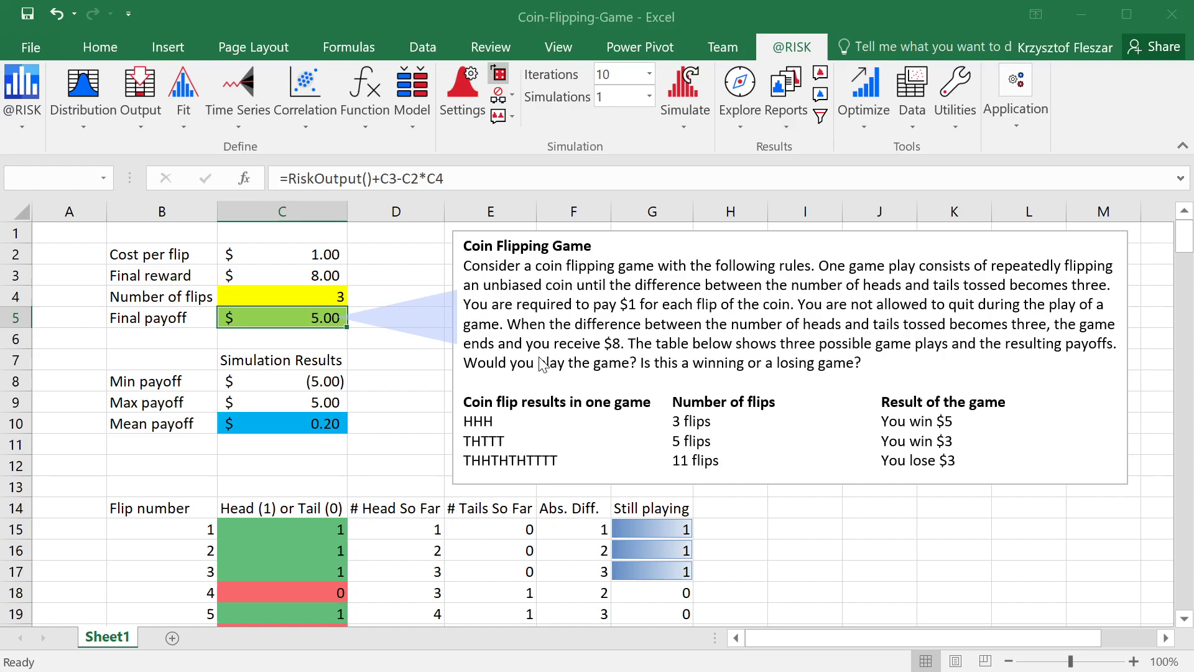
drag(644, 94, 620, 124)
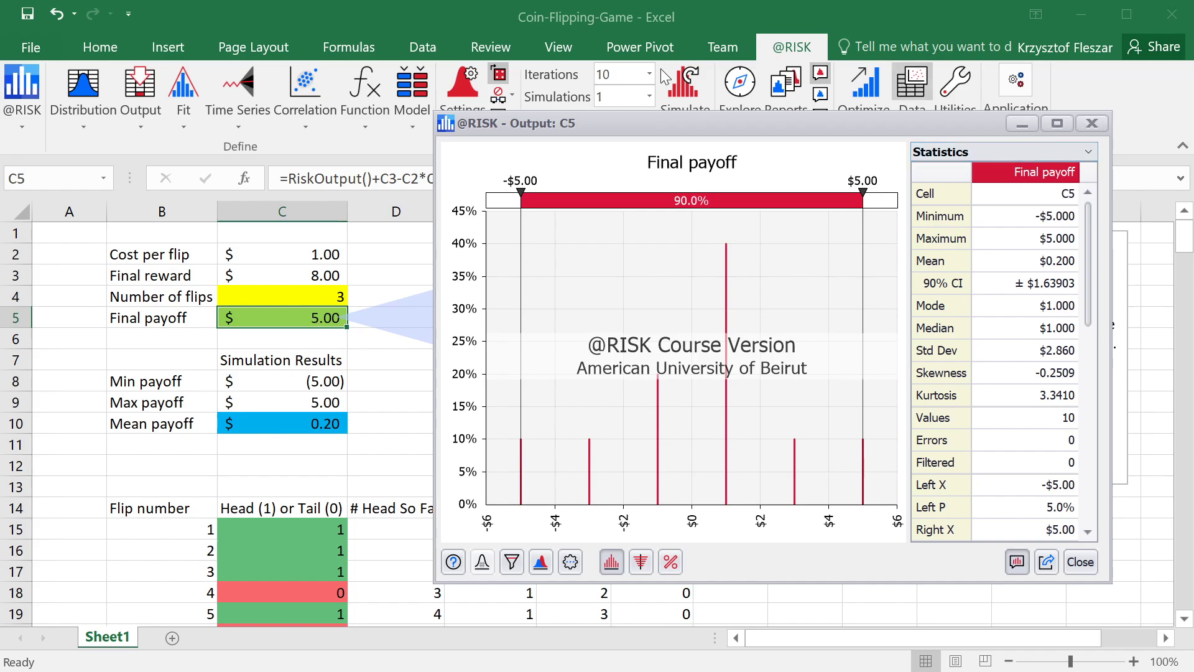
click(1095, 123)
- Examine the formulas behind the minimum, maximum and mean payoff simulation results in C8:C10
click(275, 390)
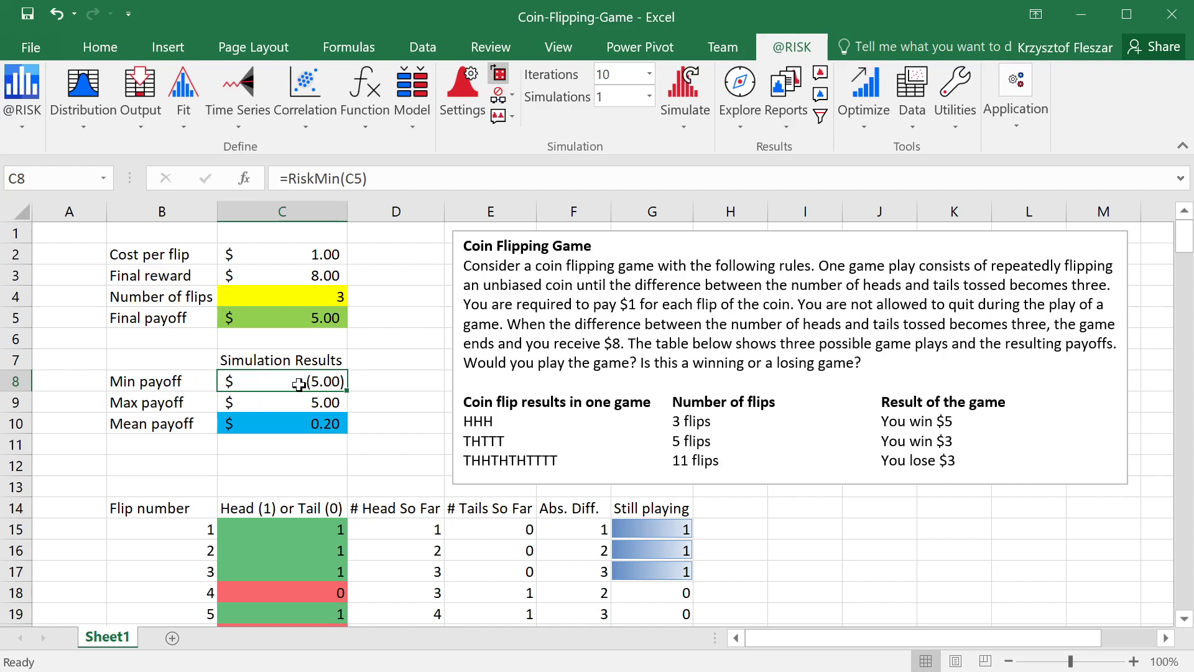
click(302, 402)
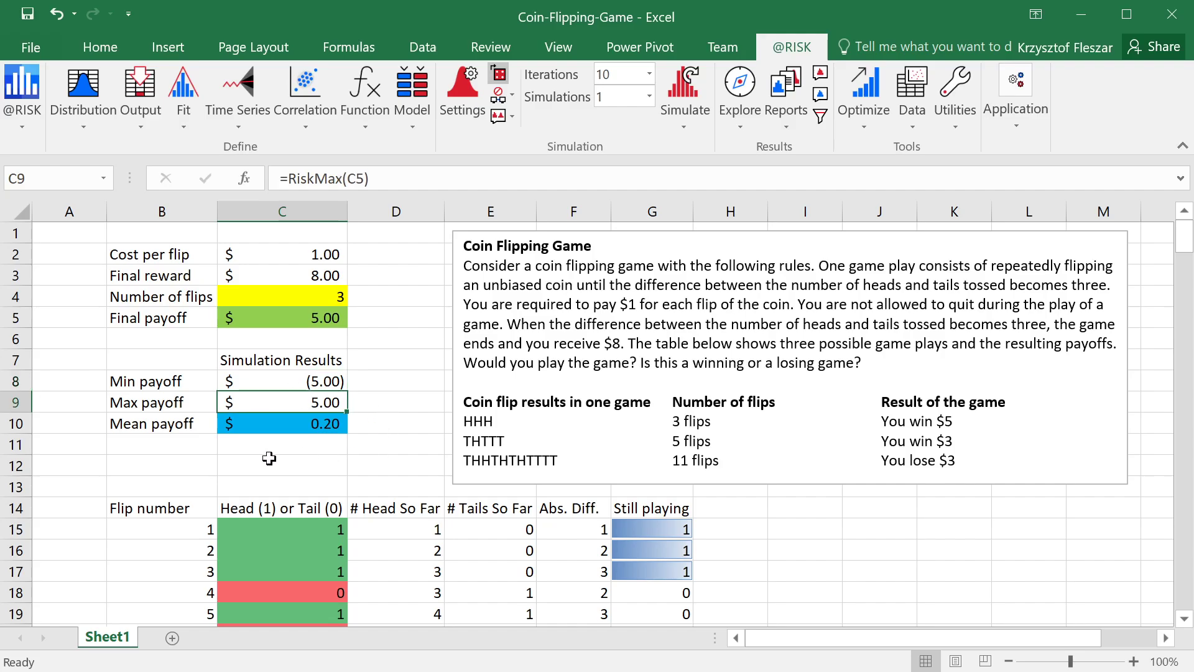
click(311, 425)
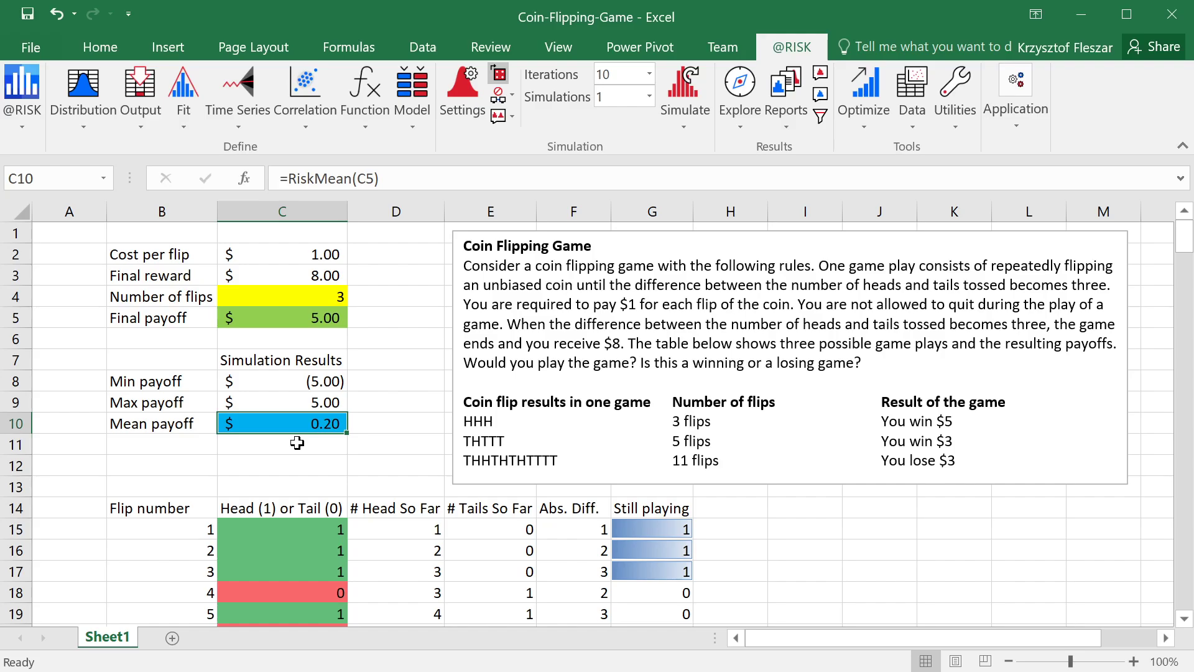
click(169, 427)
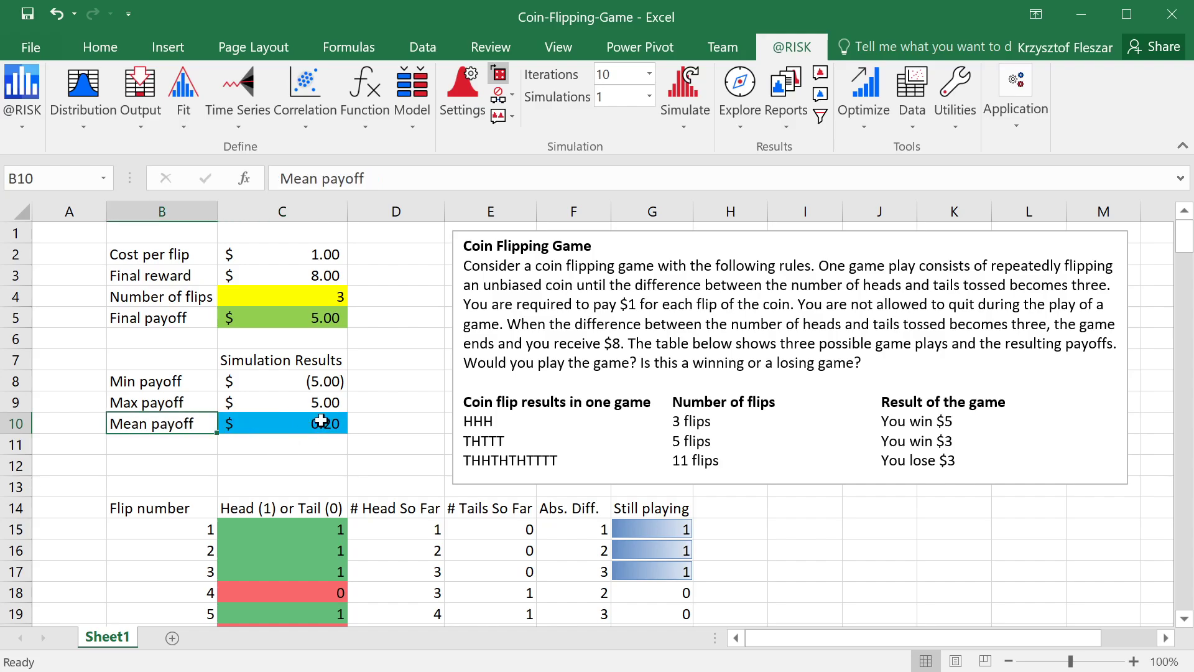
click(321, 421)
- Insert four blank rows directly below the Mean payoff row, at rows 11 to 14
click(163, 441)
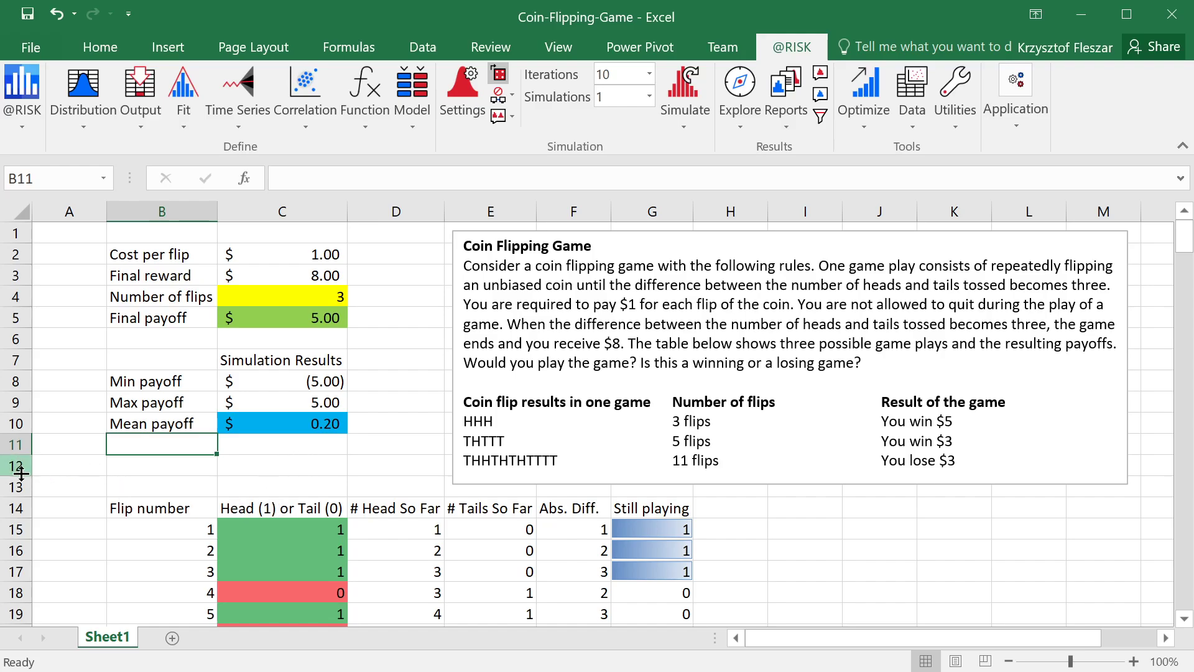
drag(15, 444, 16, 507)
right_click(15, 508)
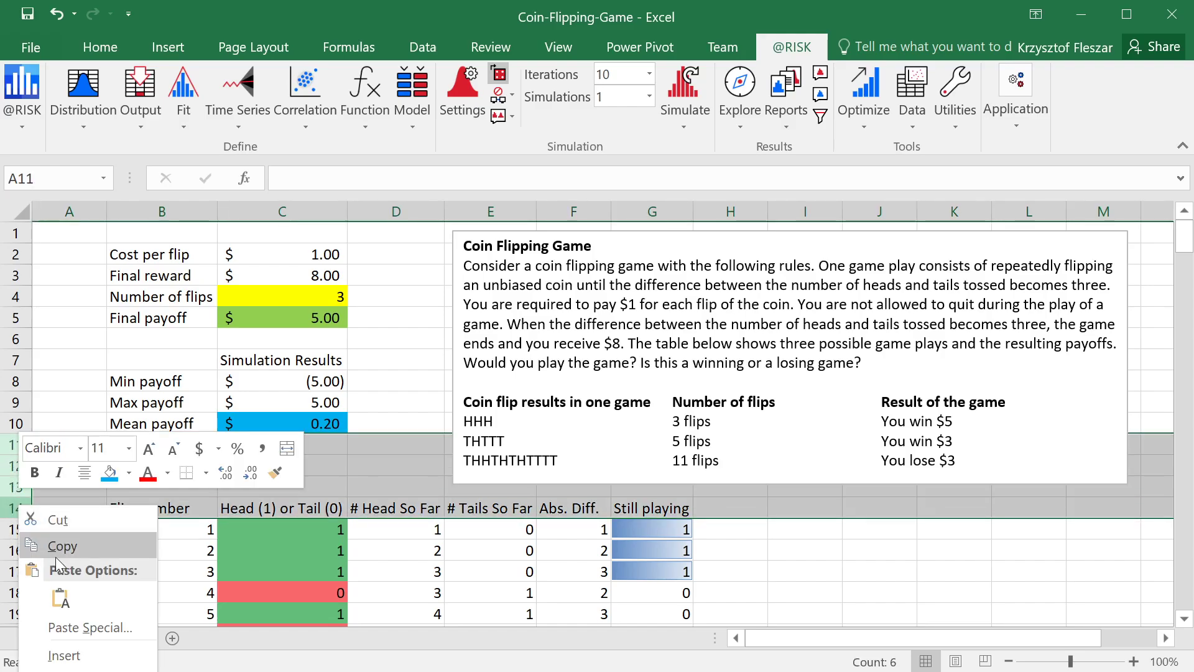
click(64, 655)
click(162, 550)
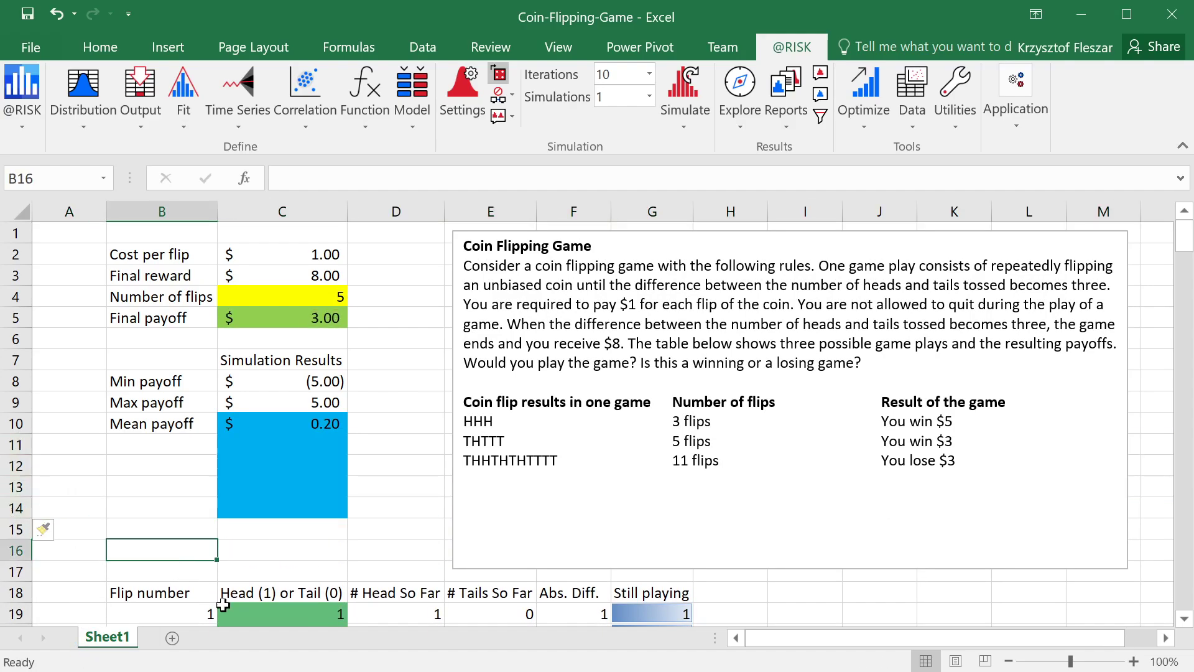
- Copy the unfilled cell C15 over C11:C14 to remove the blue fill
click(309, 528)
key(ctrl+c)
drag(305, 507, 293, 446)
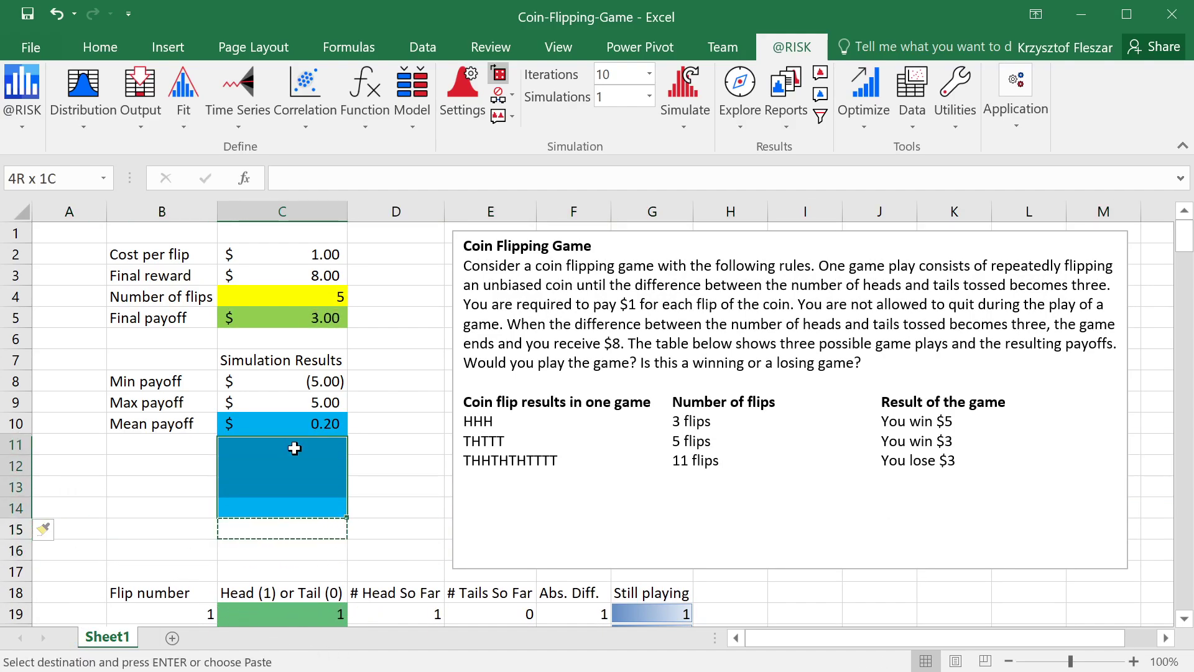
- Shorten the Coin Flipping Game text box so it ends just below its last line of text
click(781, 571)
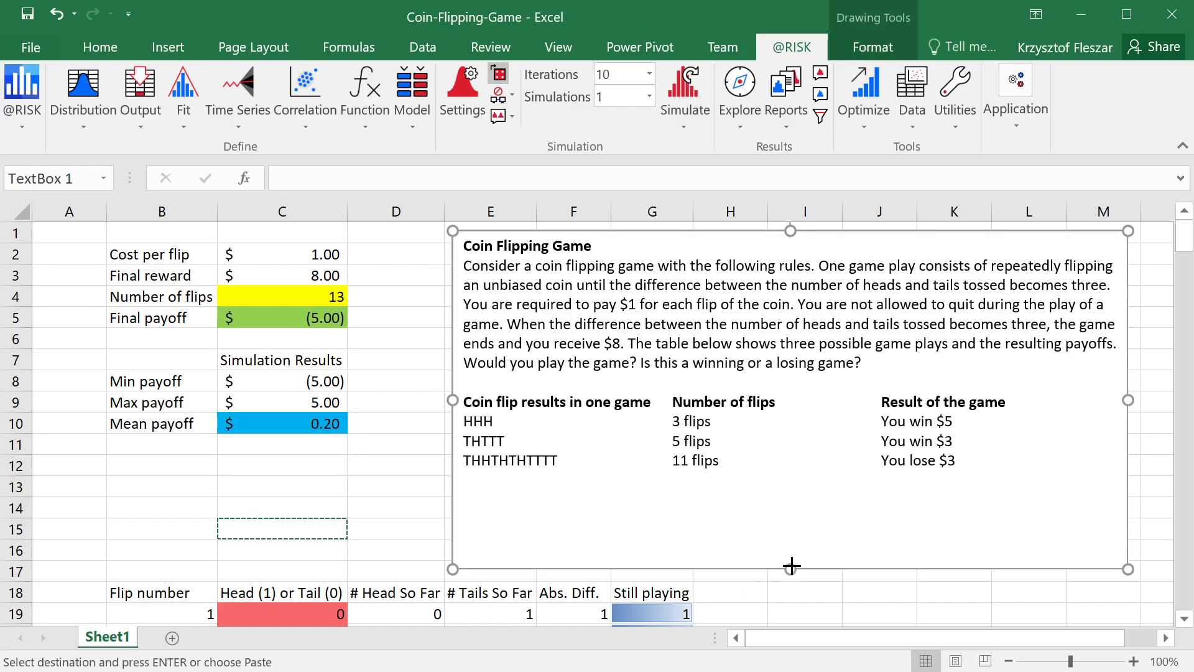
drag(789, 566, 790, 476)
click(311, 486)
click(183, 460)
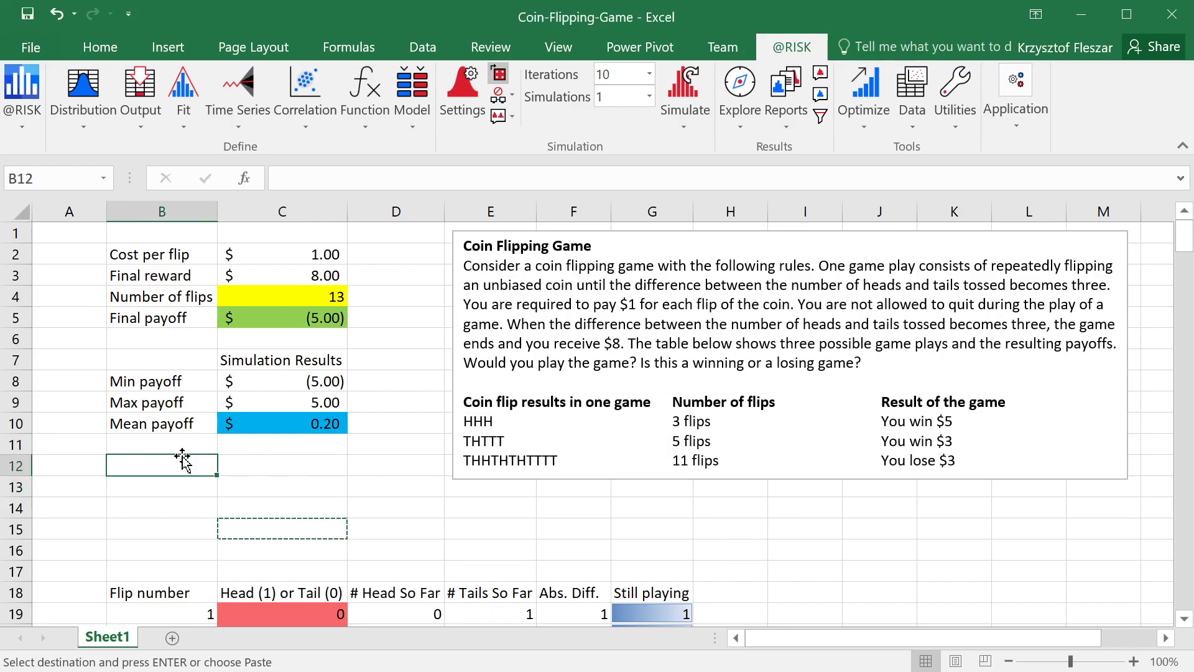
click(185, 449)
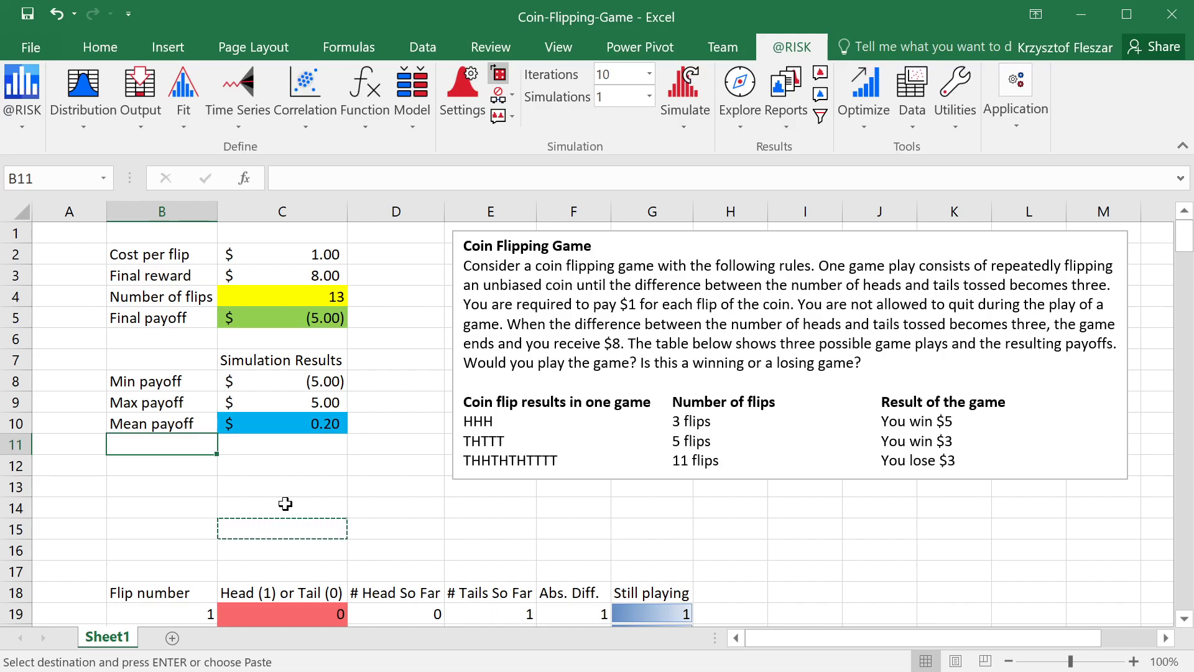
key(Up)
key(shift+Right)
key(Escape)
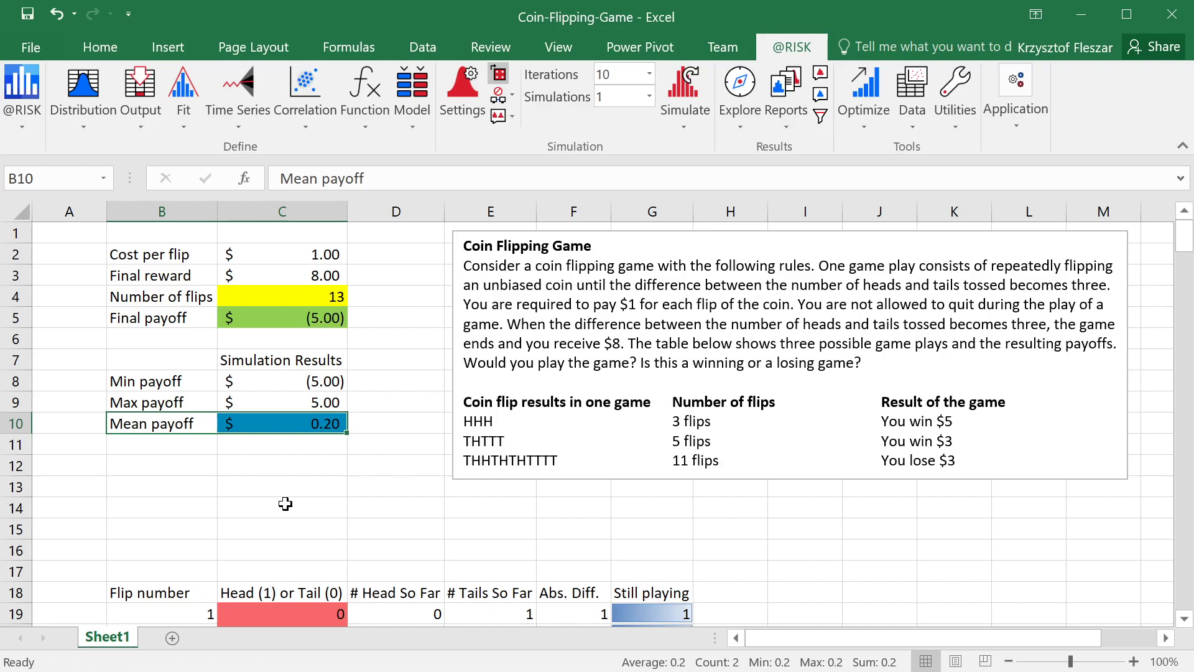
key(Down)
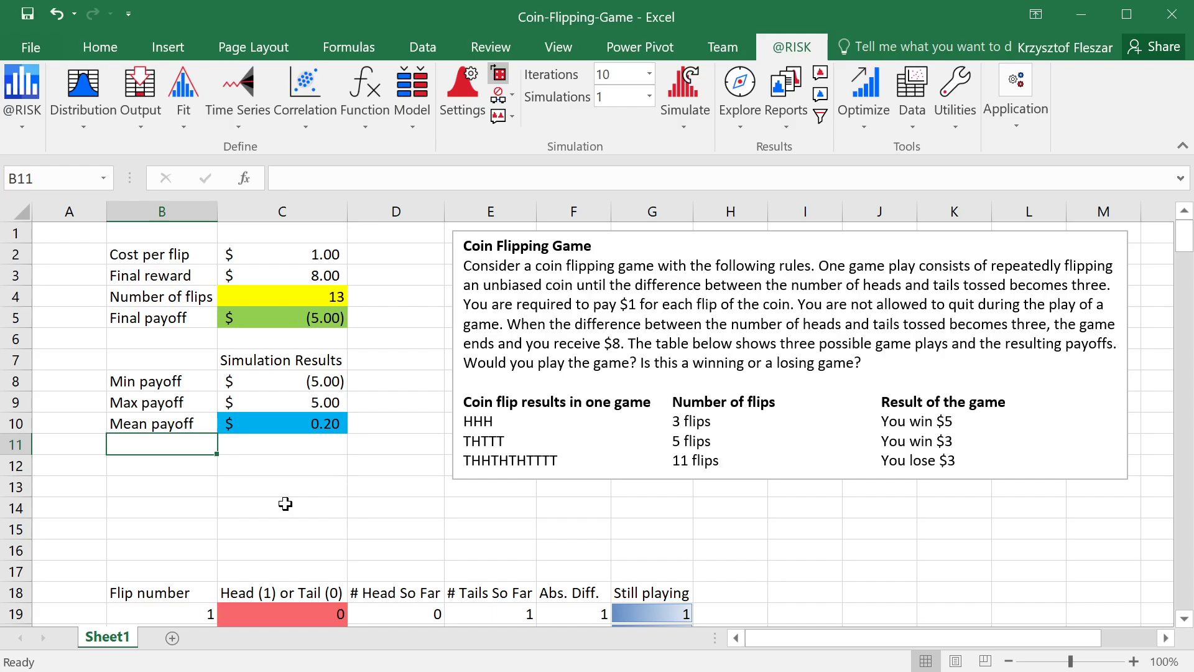
key(Up)
key(shift+Right)
key(Down)
key(Left)
key(Right)
- Enter the label "Confidence level" in B11 and auto-fit the width of column B
text(cO)
key(BackSpace)
key(BackSpace)
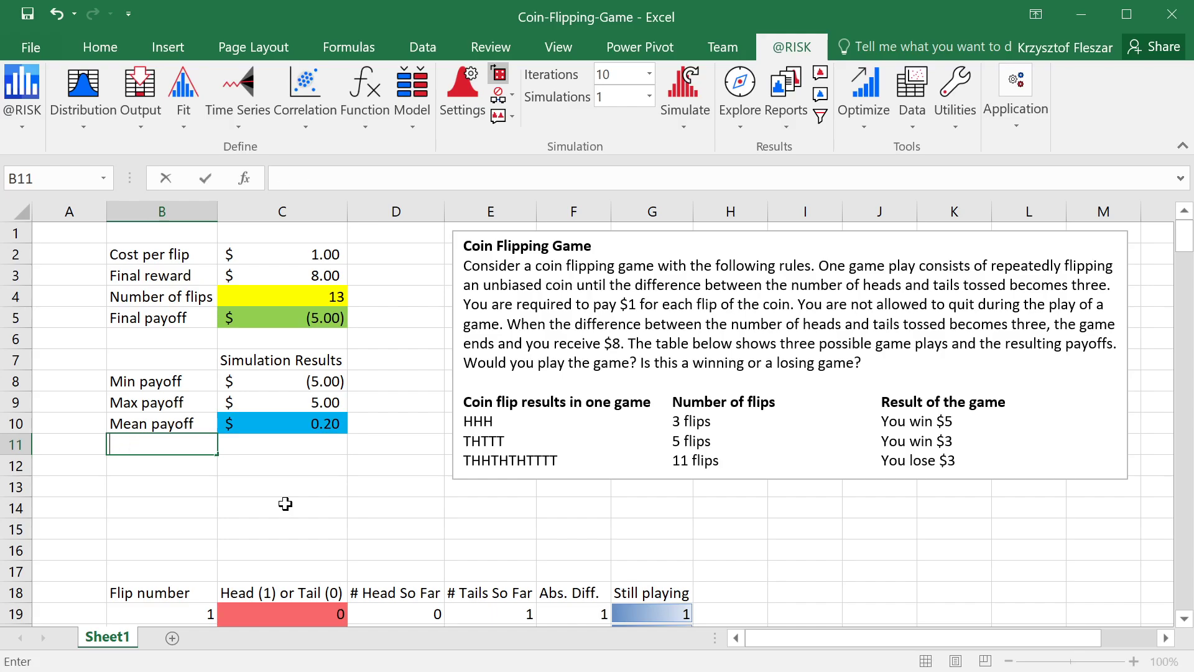
text(Confidenc)
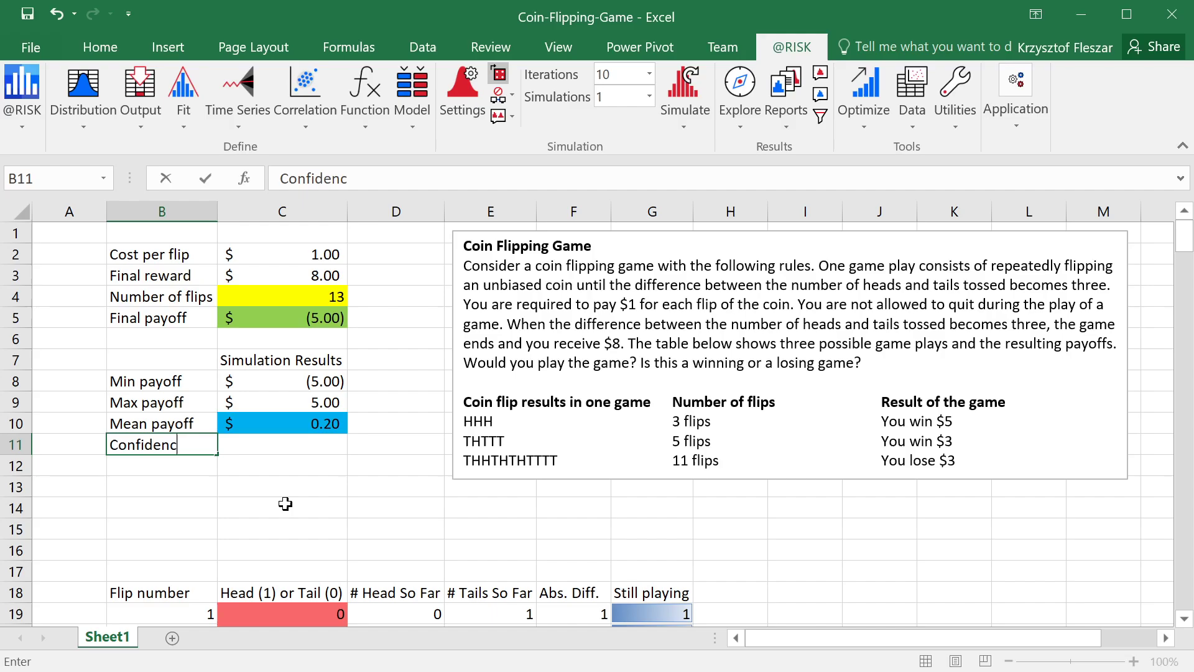
text(e level)
key(Return)
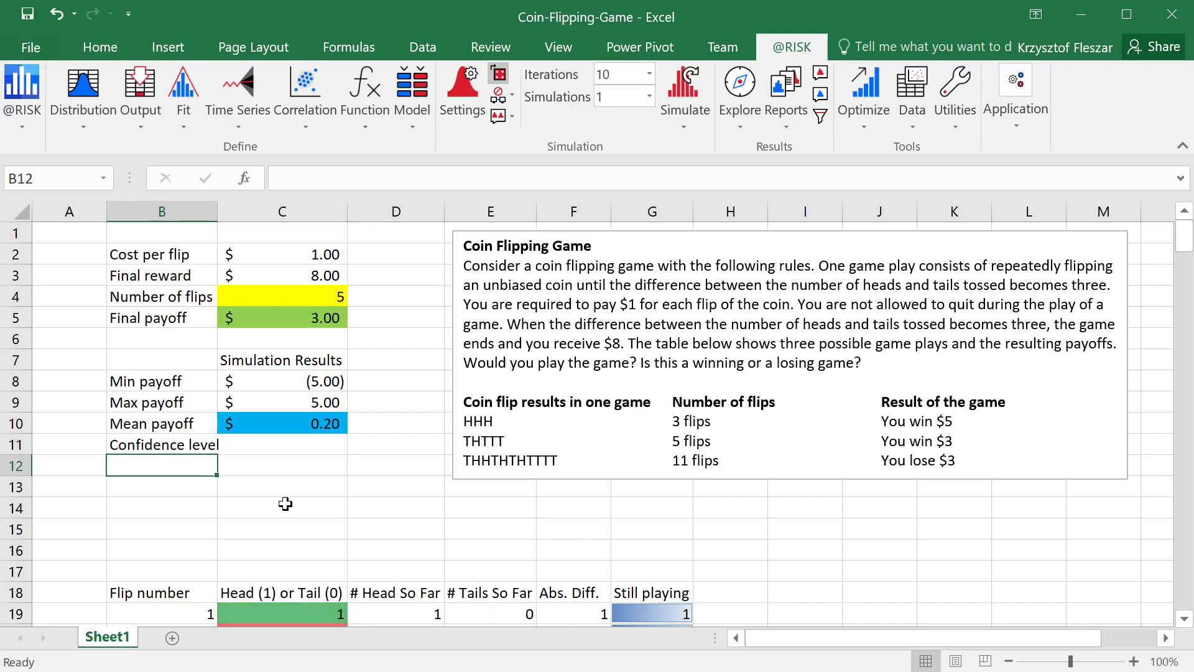
double_click(218, 212)
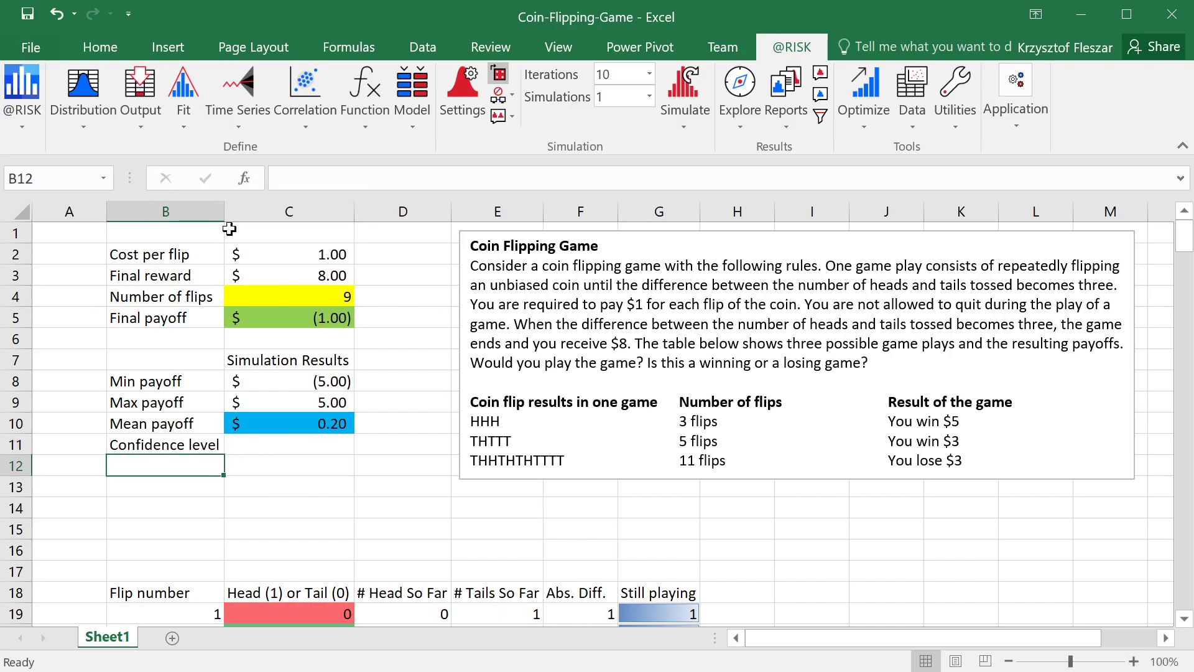
- Enter a confidence level of 99.00% in C11
click(309, 455)
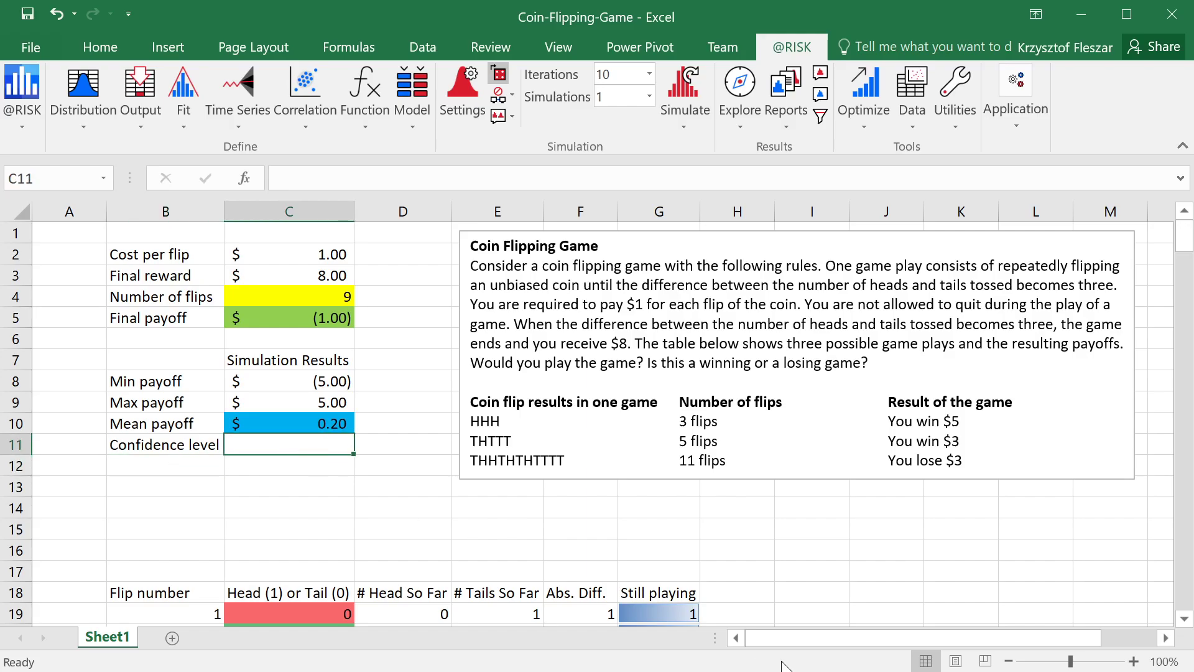
text(99%)
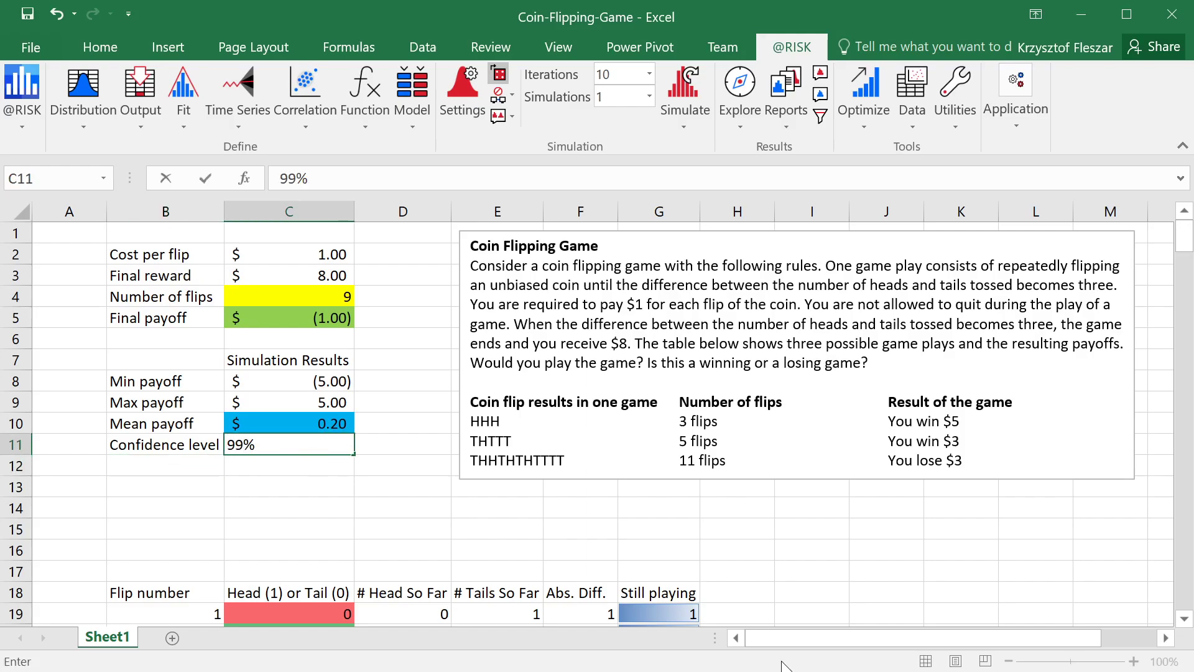
key(BackSpace)
text(.00%)
key(Return)
key(Up)
key(Down)
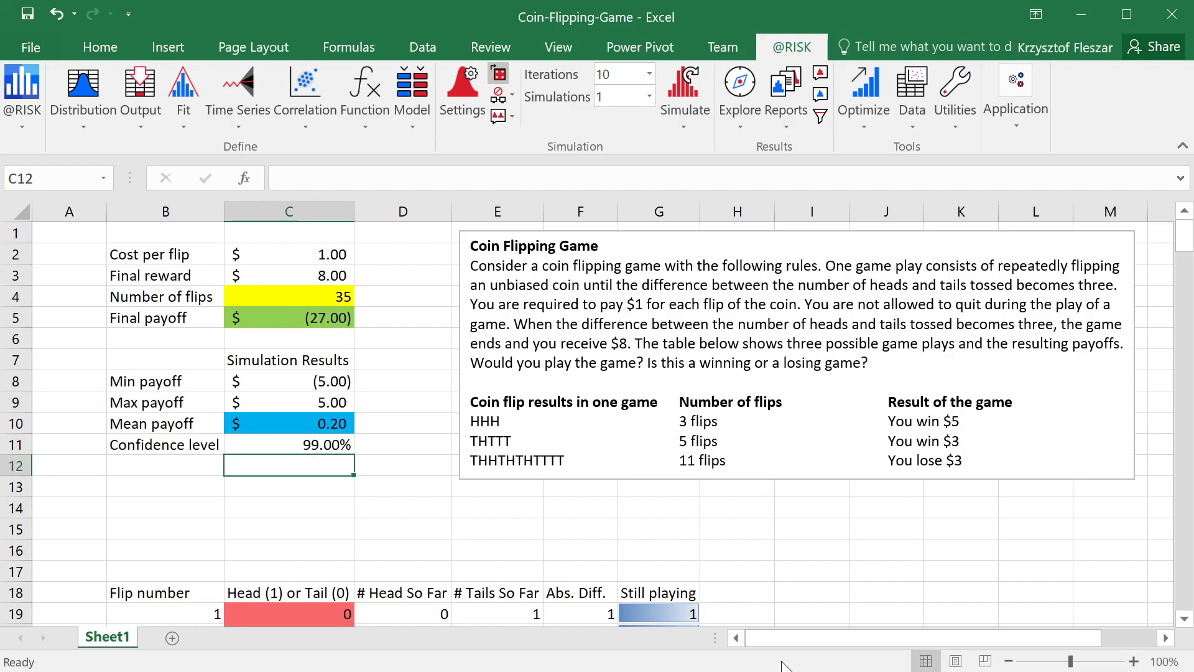
- Enter the label "Mean lower limit" in B12, below the confidence level label
key(Left)
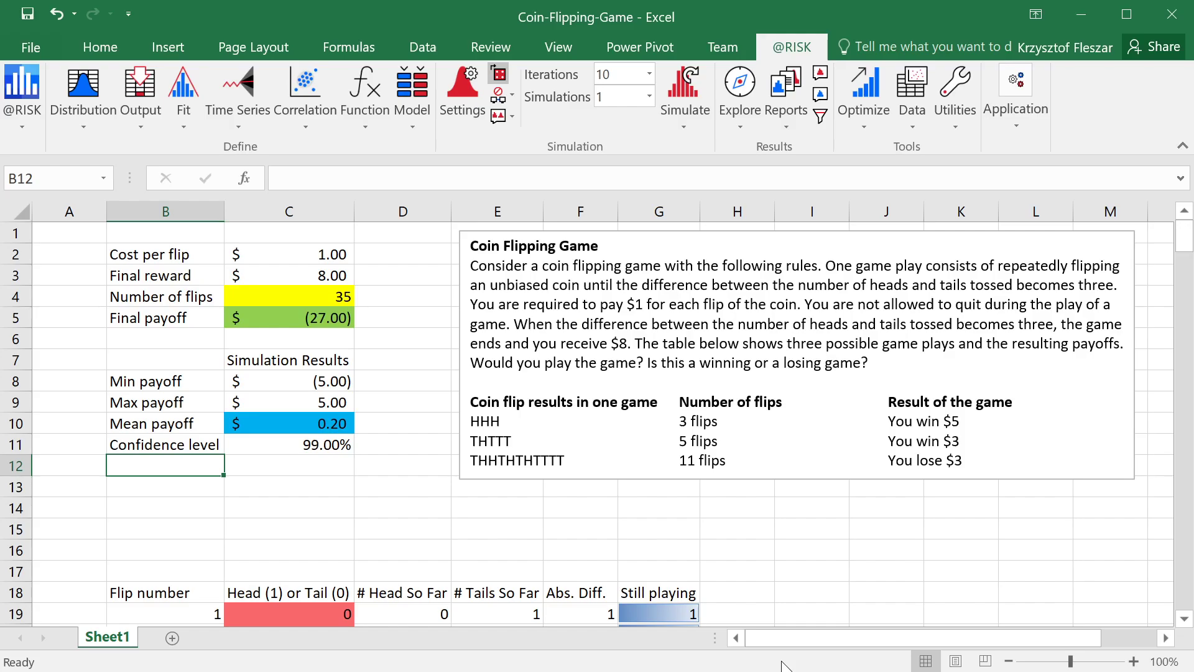
text(Mean )
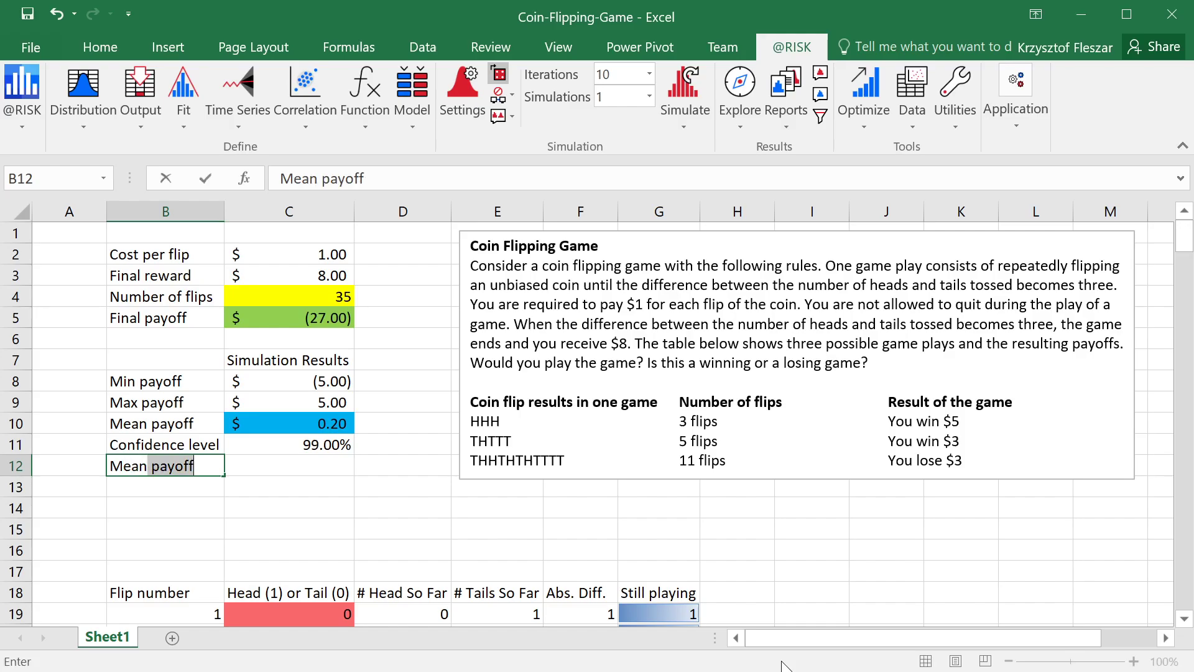
text(lower)
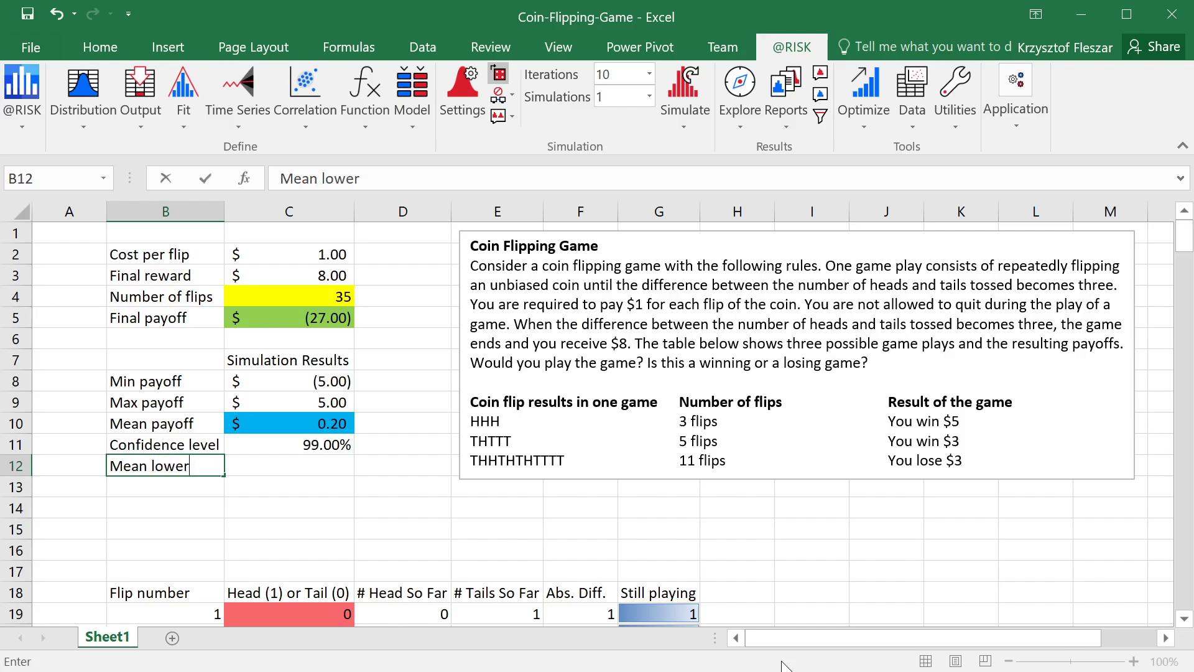
text( limit)
key(Return)
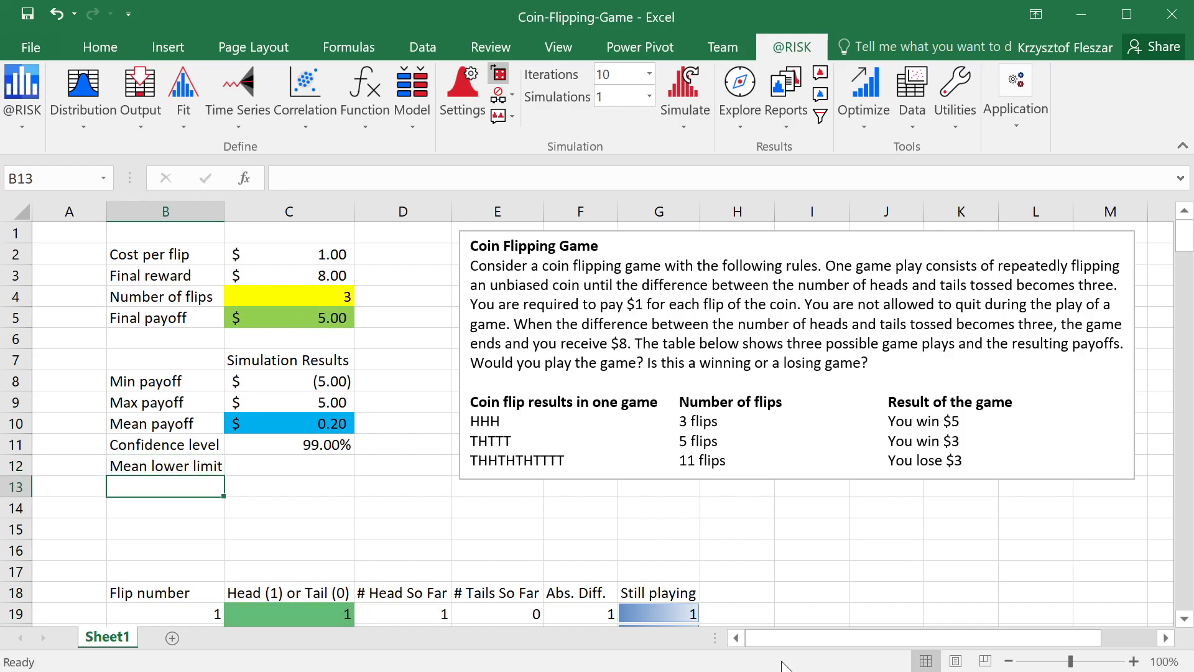
- Enter the label "Mean upper limit" in B13 and widen column B slightly to fit it
text(Mean h)
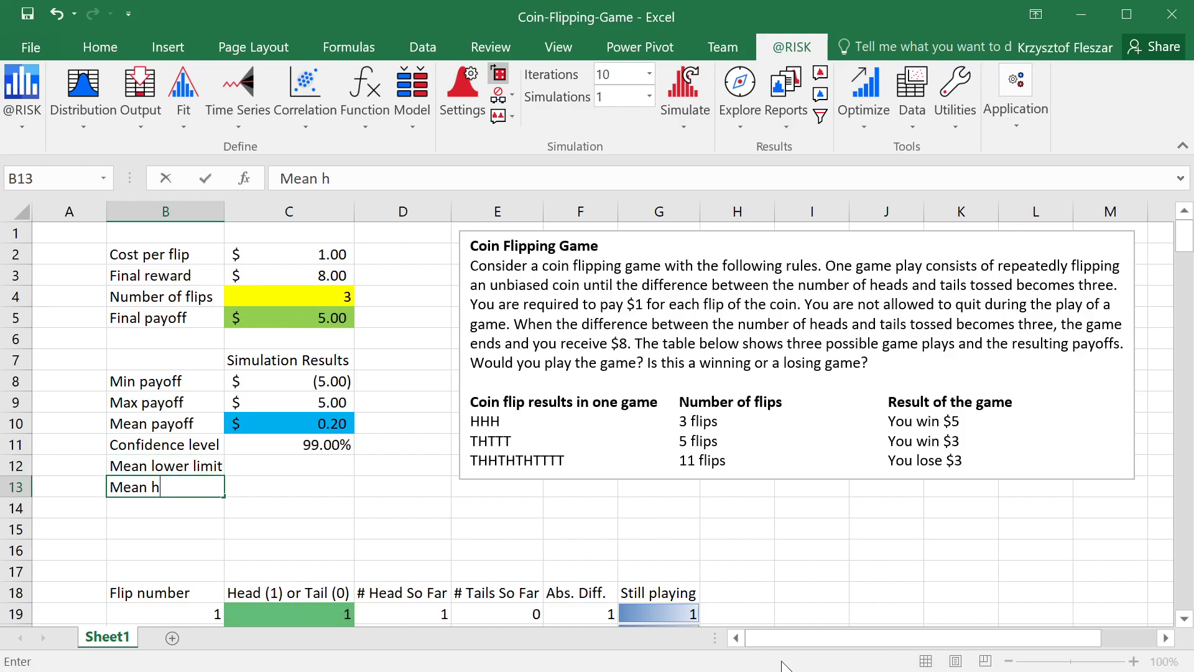
key(BackSpace)
text(upper limit)
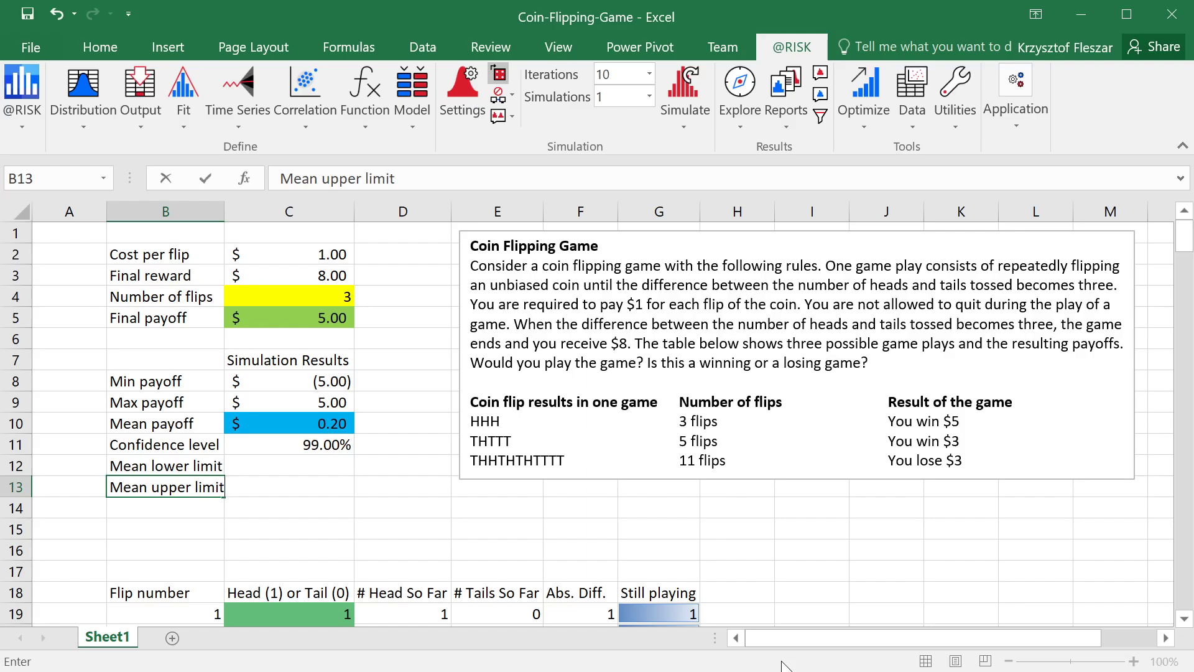
key(Return)
drag(224, 211, 229, 211)
click(301, 470)
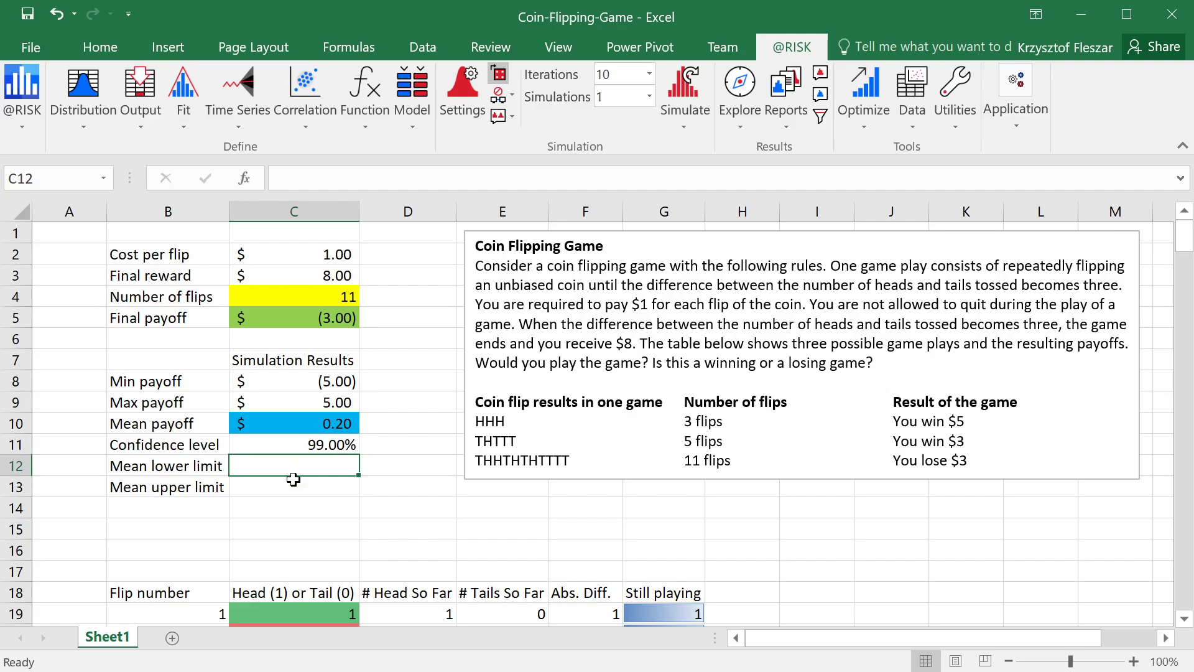
click(367, 124)
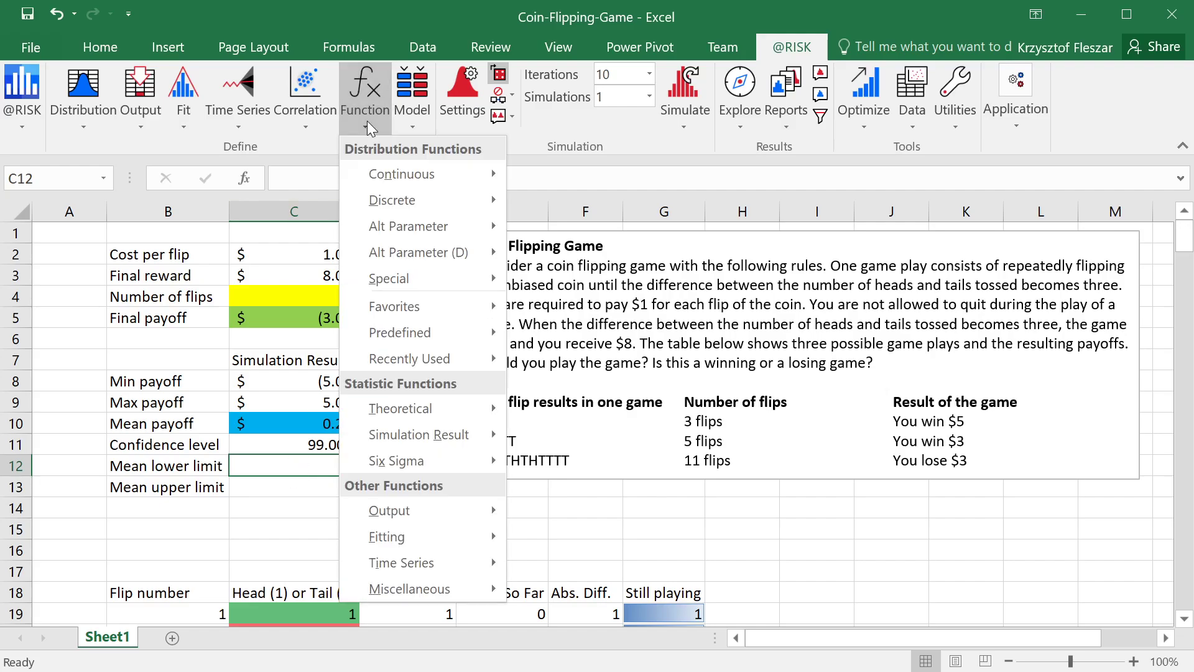
mouse_move(445, 439)
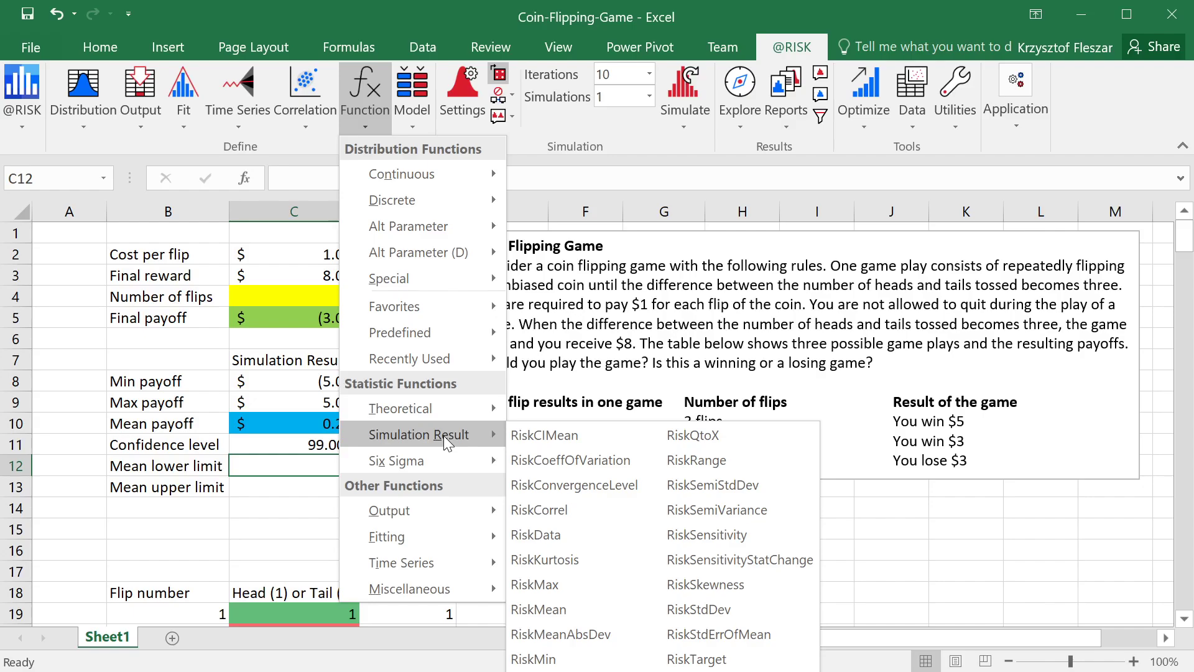
click(555, 434)
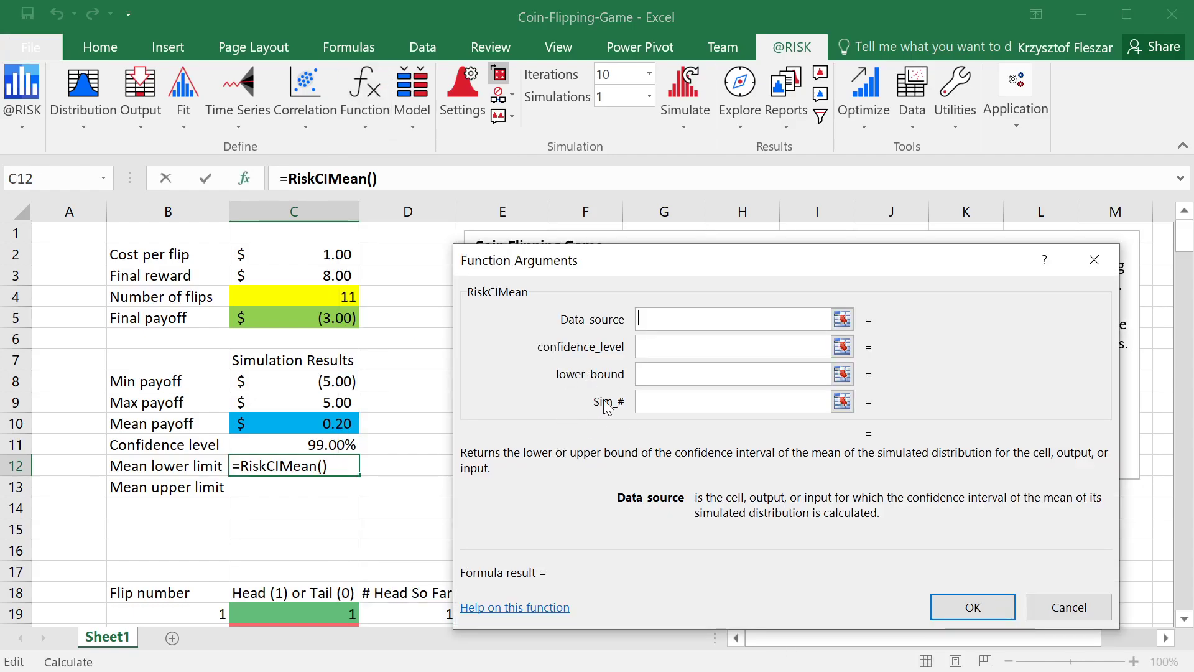
click(316, 319)
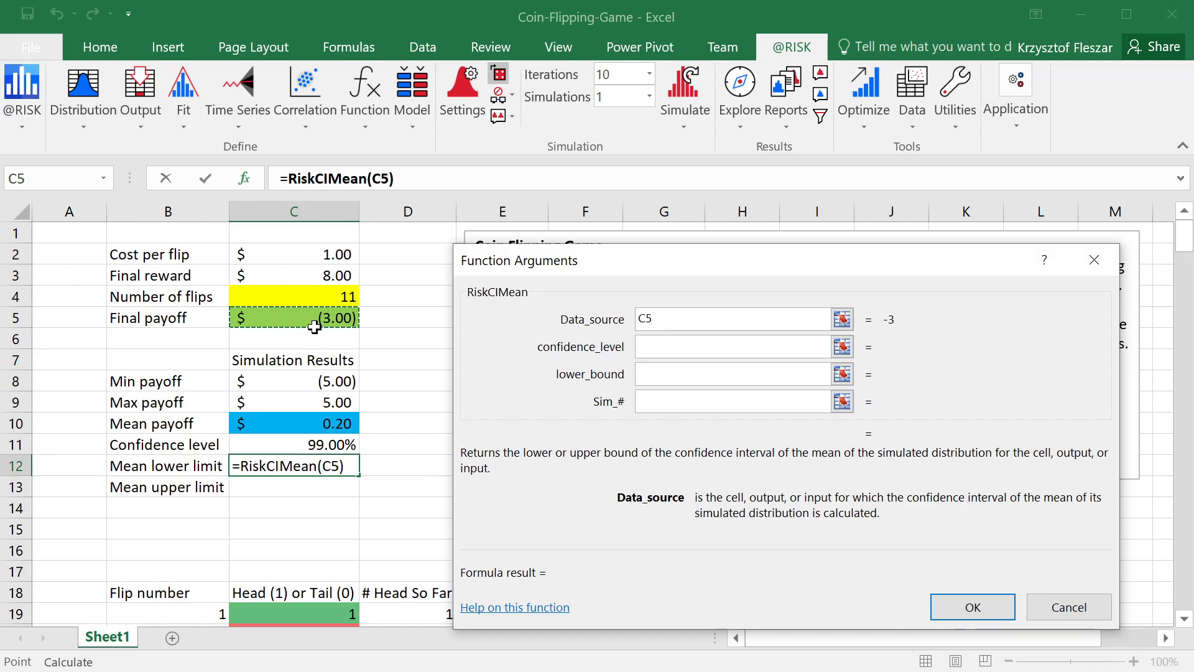
key(Tab)
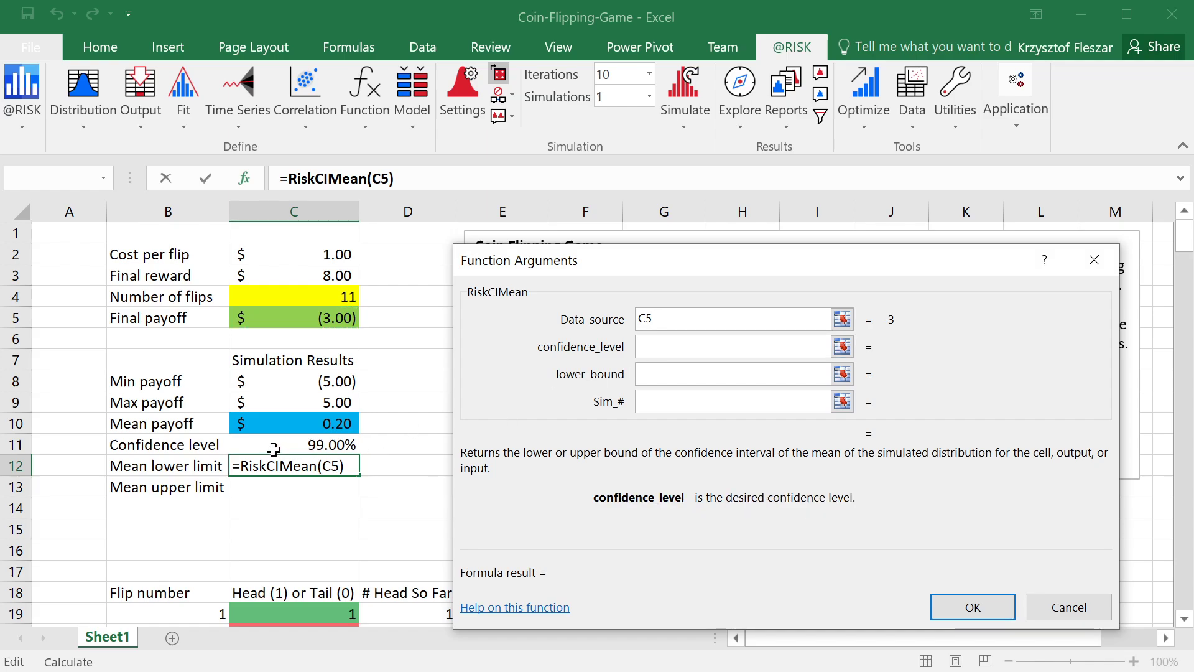
click(291, 447)
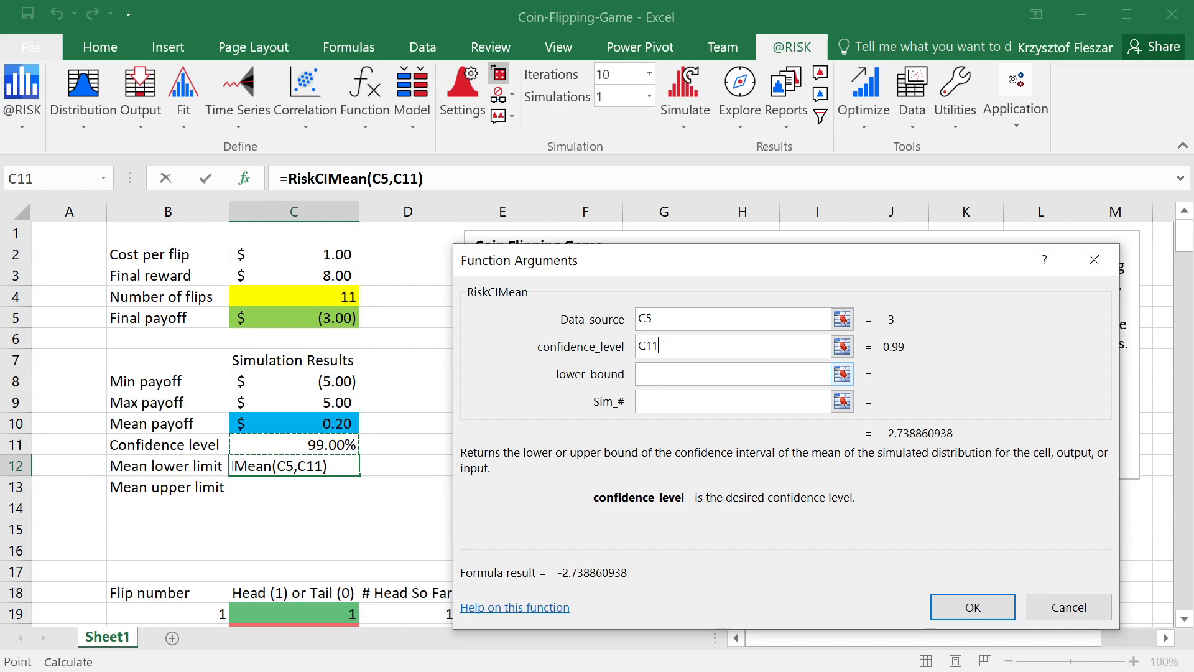
key(Tab)
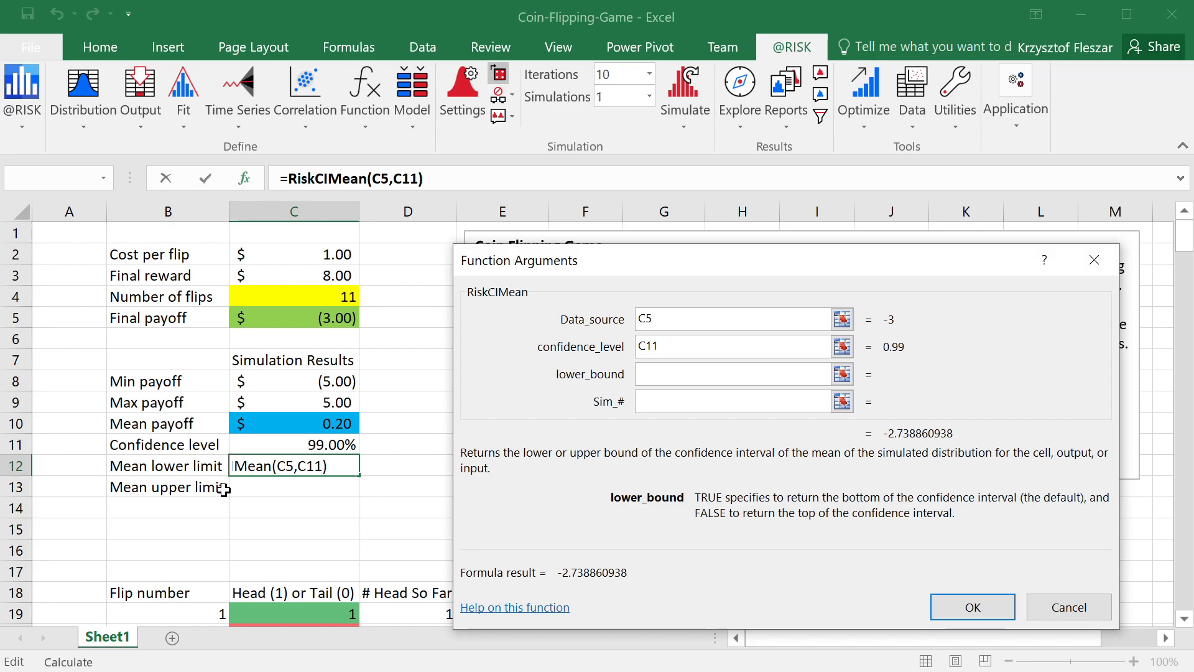
text(True)
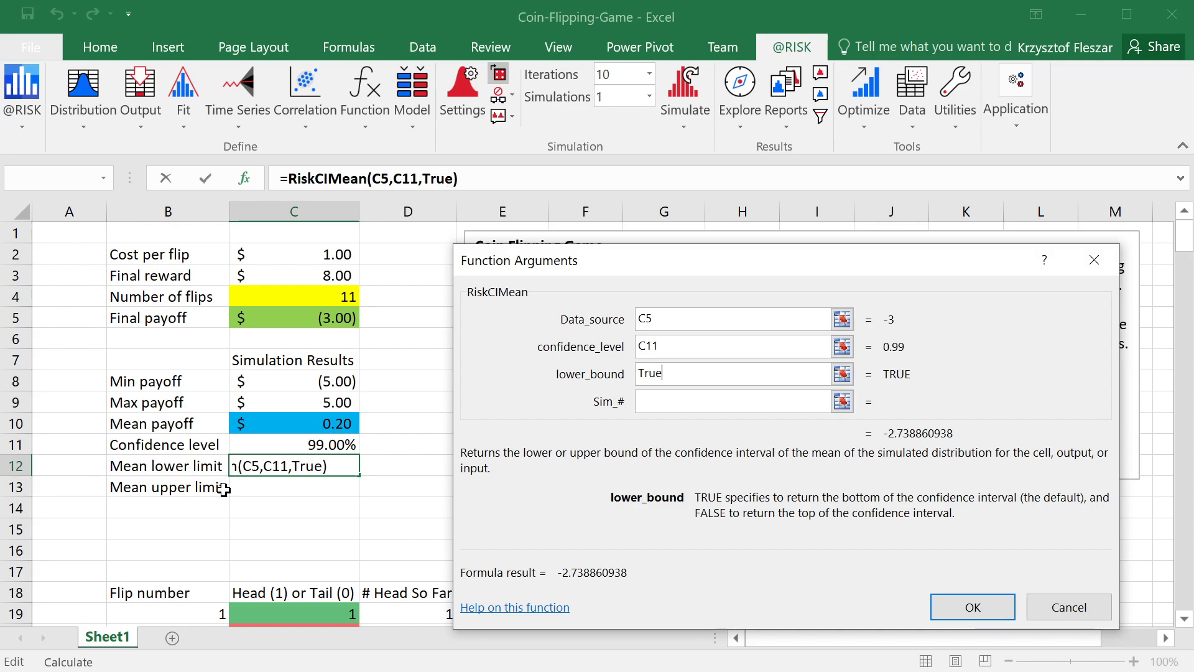
click(974, 607)
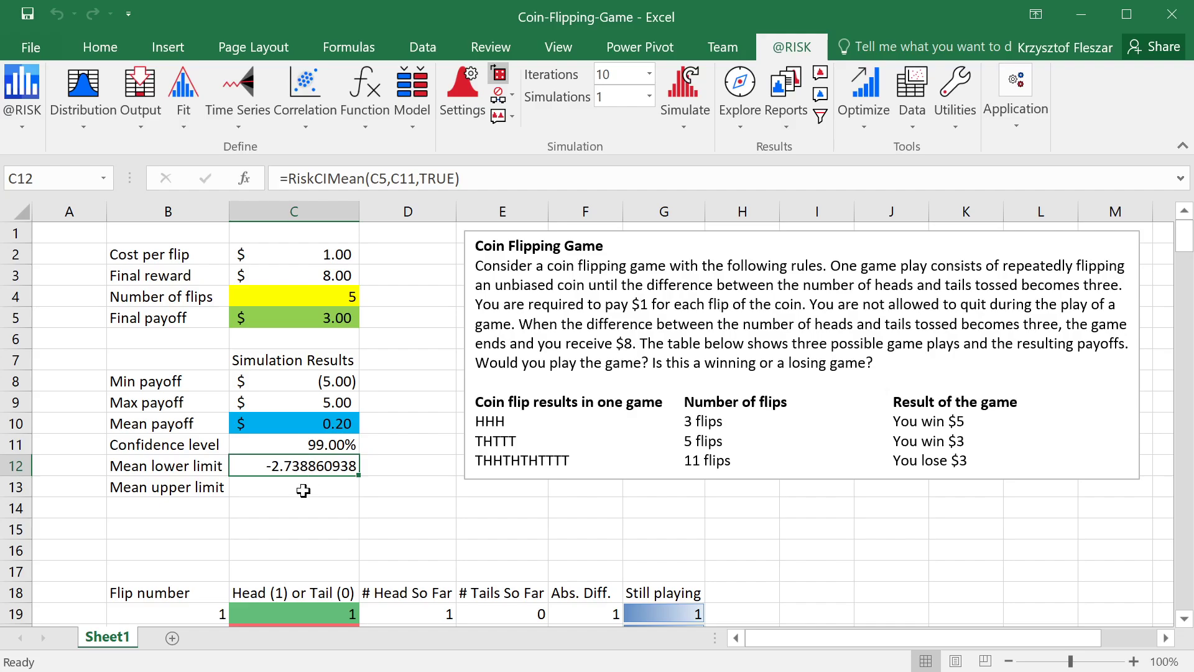
- Copy the formula text from C12 into C13 and change its last argument to FALSE for the upper limit
key(F2)
key(shift+Home)
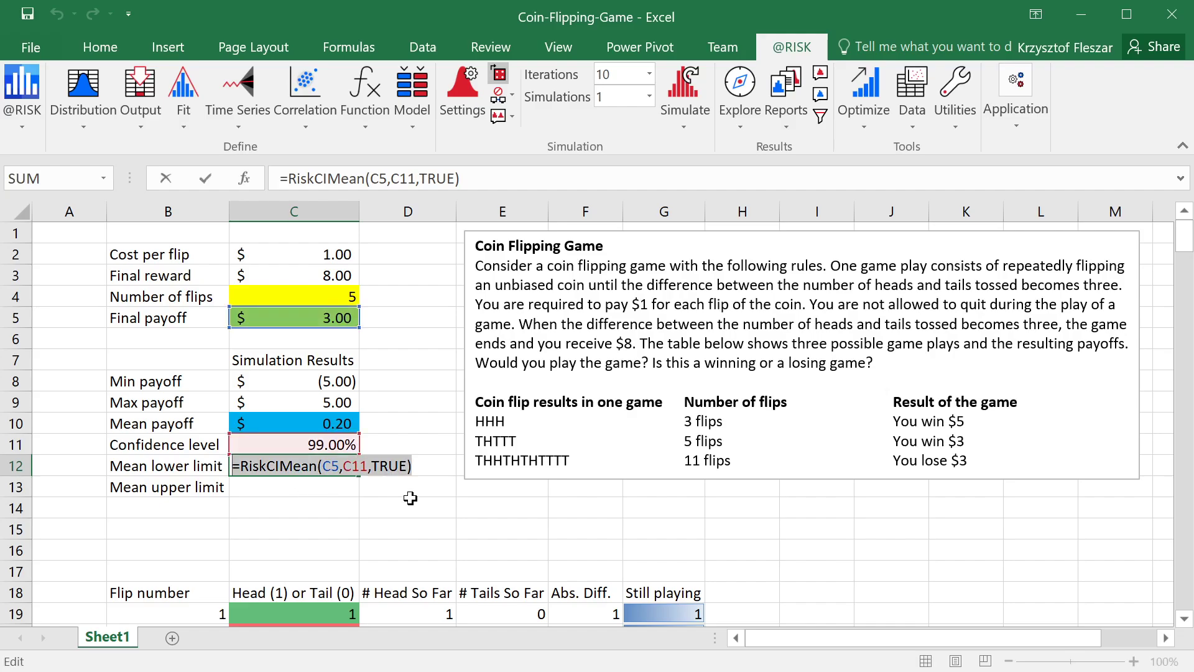
key(Return)
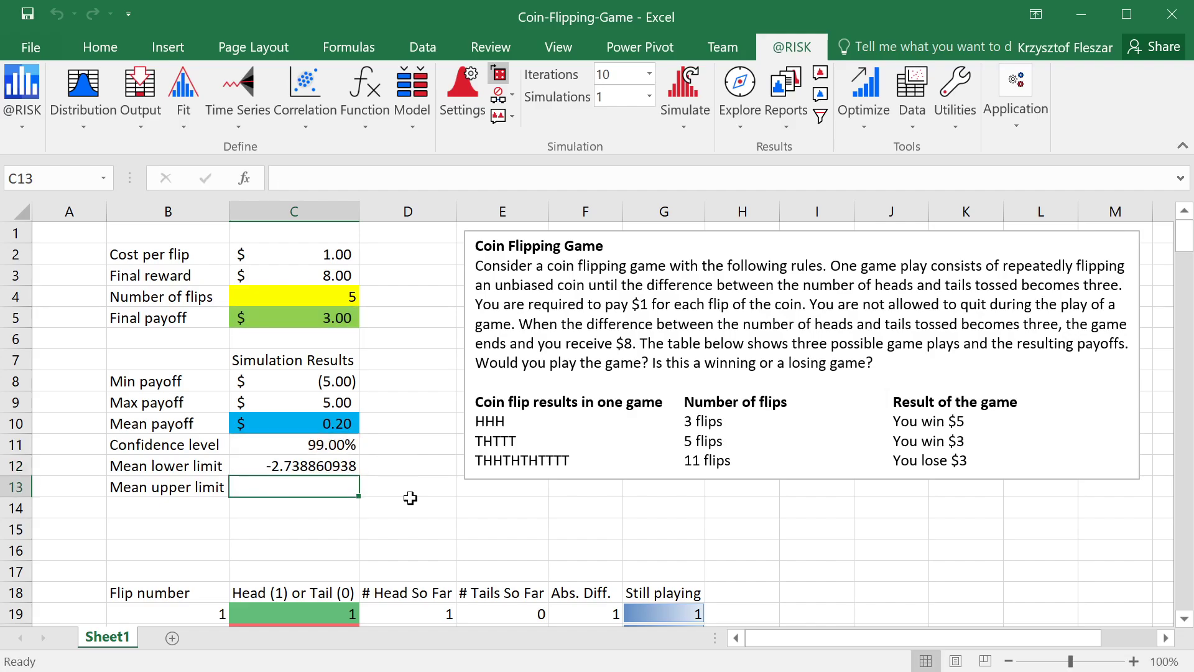
key(F2)
key(ctrl+v)
double_click(399, 489)
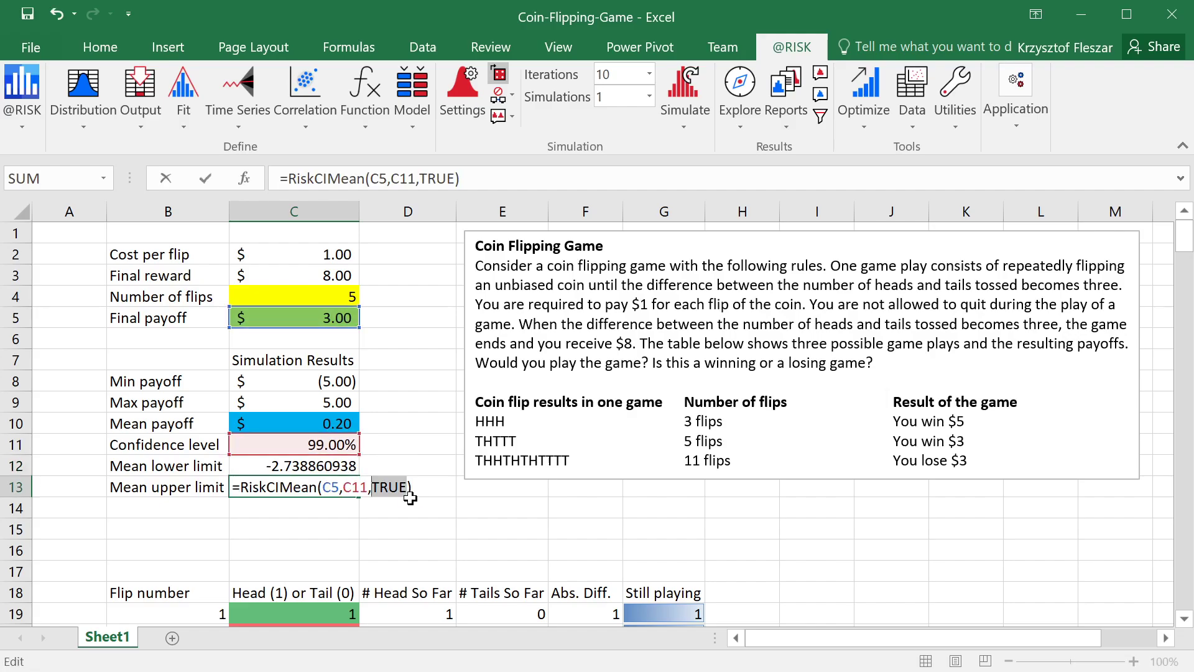
text(false)
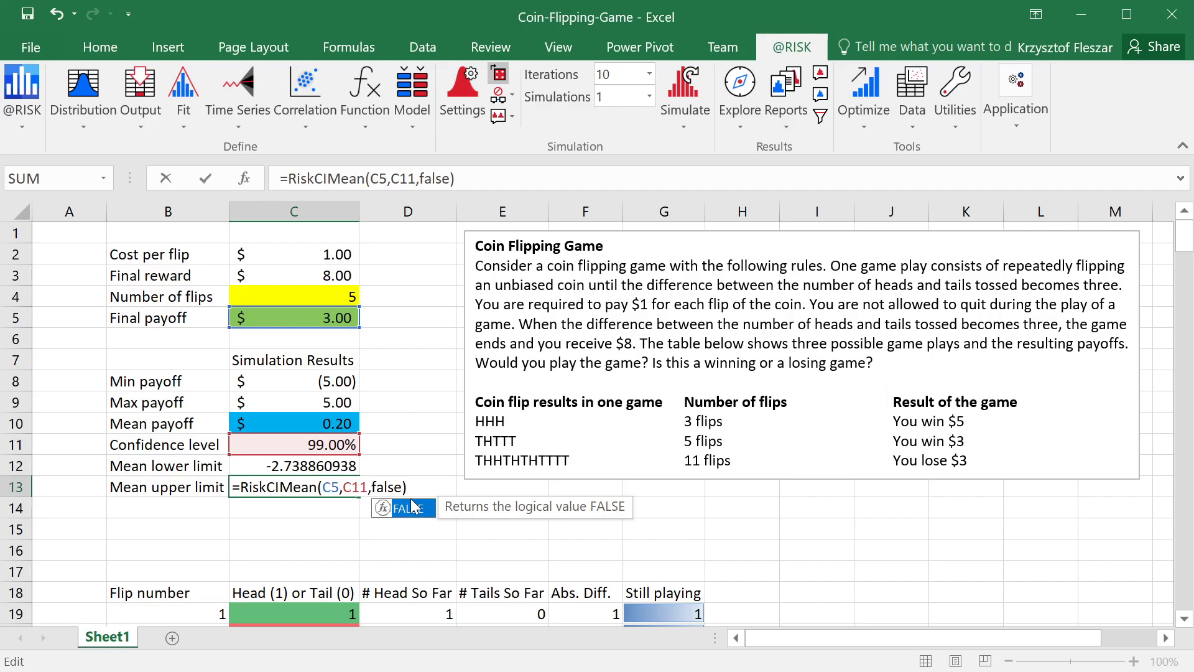
key(Return)
- Format the mean lower and upper limits in C12:C13 with the Accounting dollar format
key(Up)
click(319, 465)
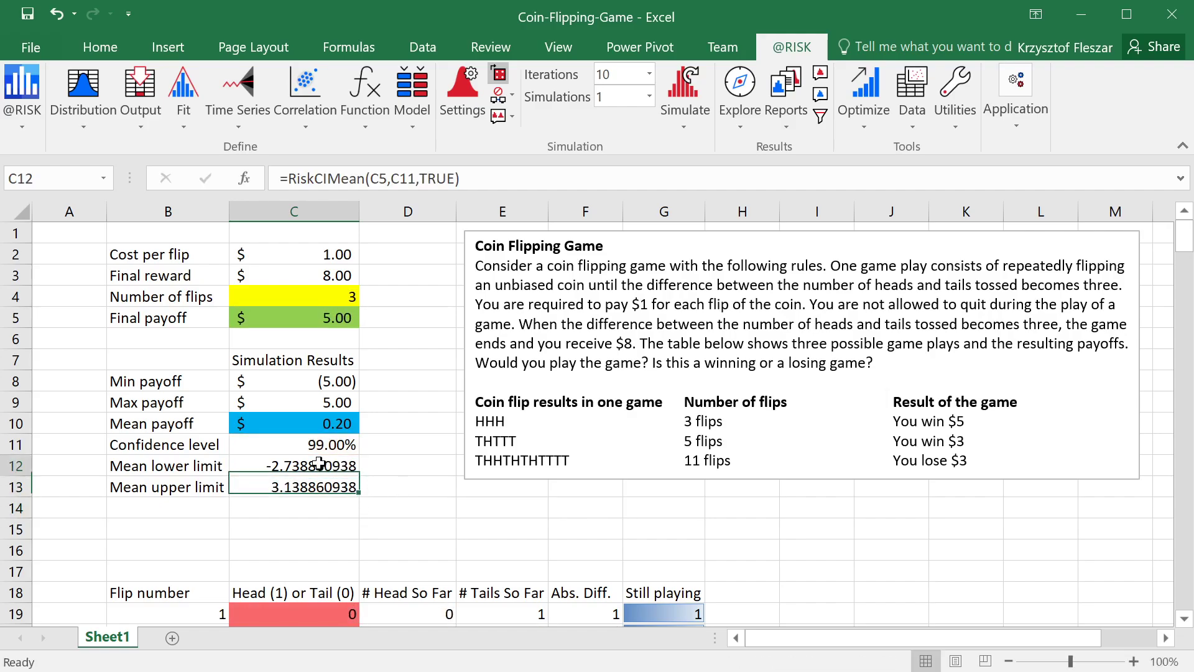
drag(319, 463, 319, 487)
click(98, 47)
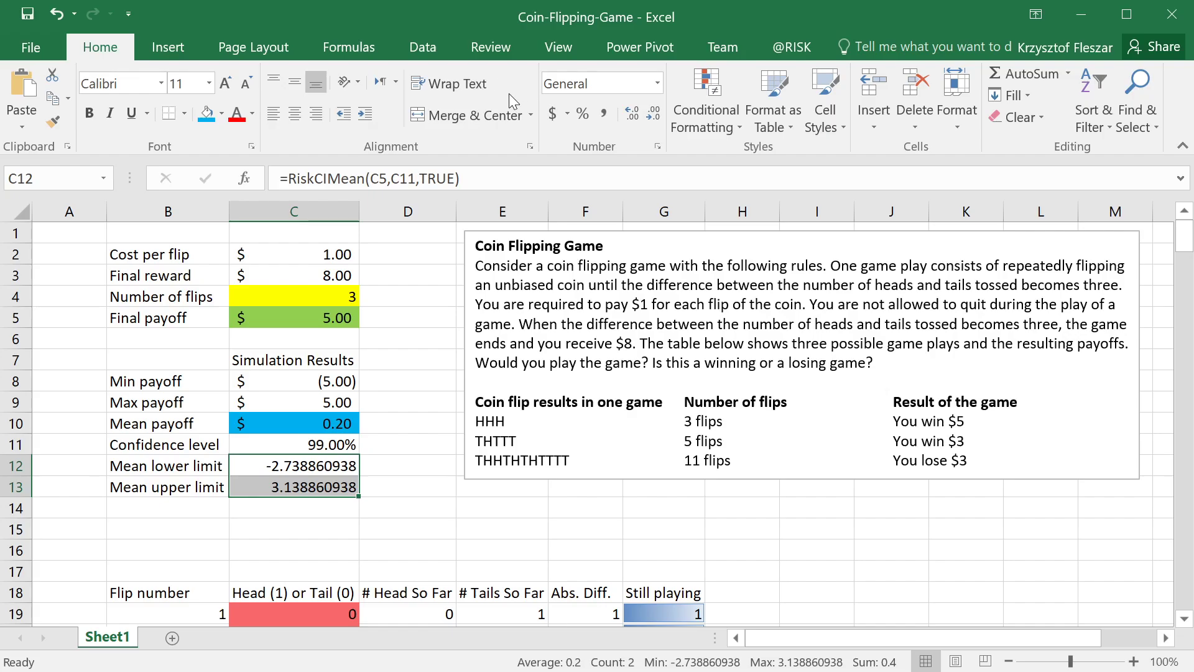
click(547, 114)
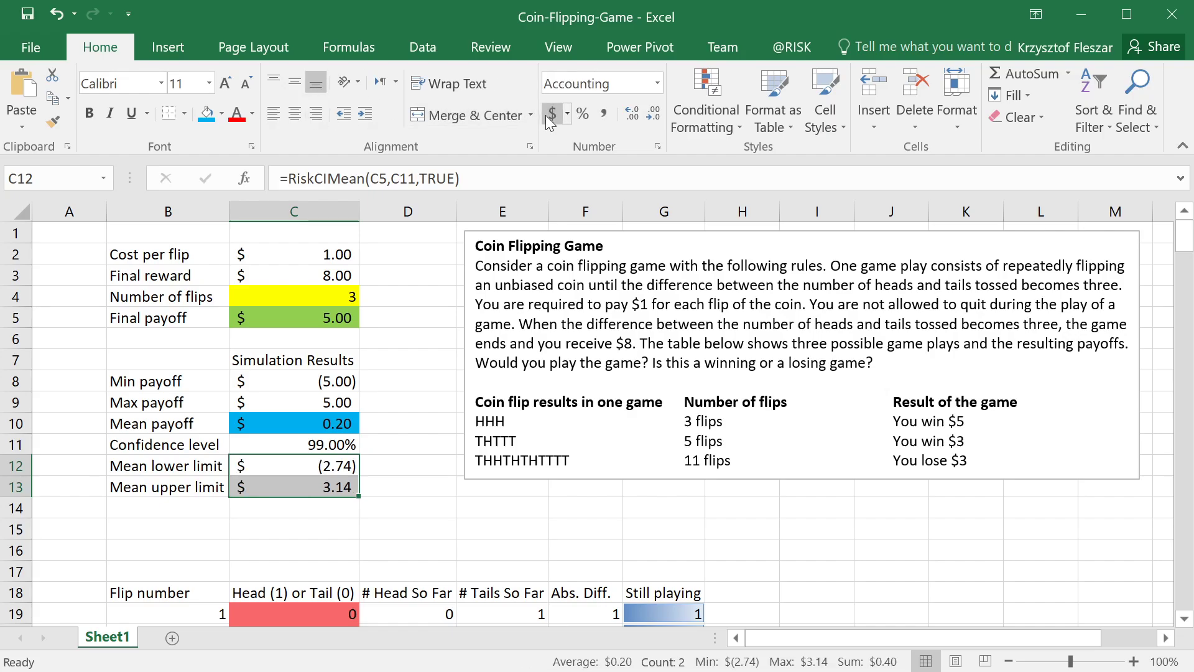
- Examine the confidence level in C11 and the mean payoff's lower and upper limits in C12:C13
click(328, 528)
click(318, 484)
drag(318, 464, 322, 482)
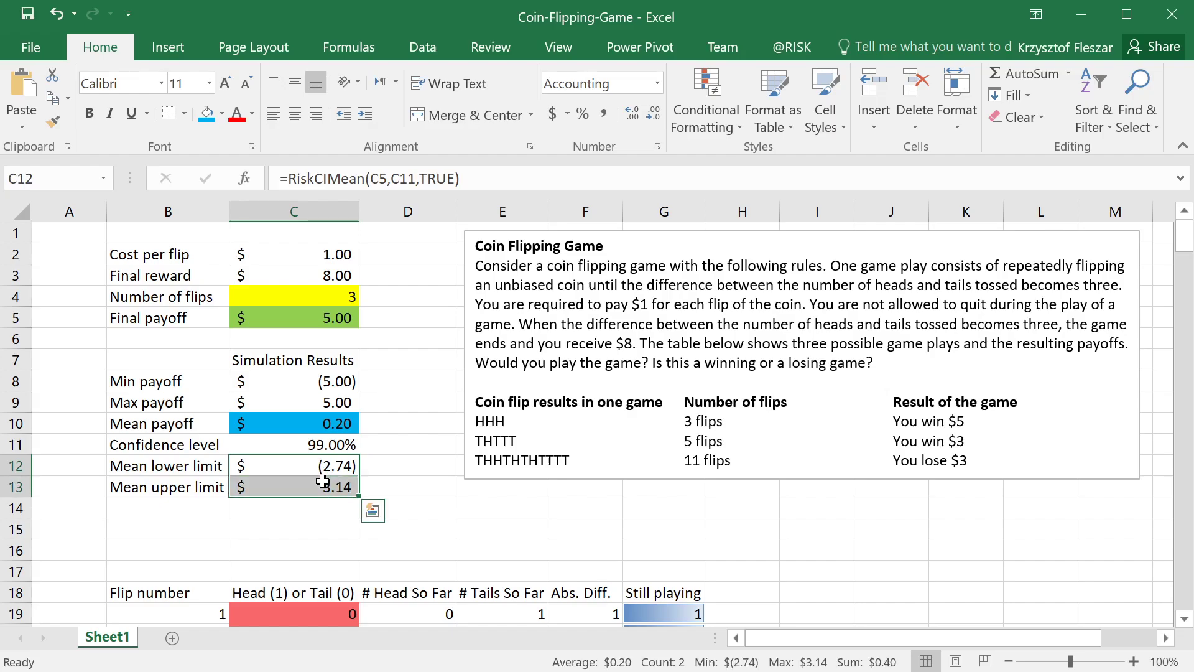
click(366, 471)
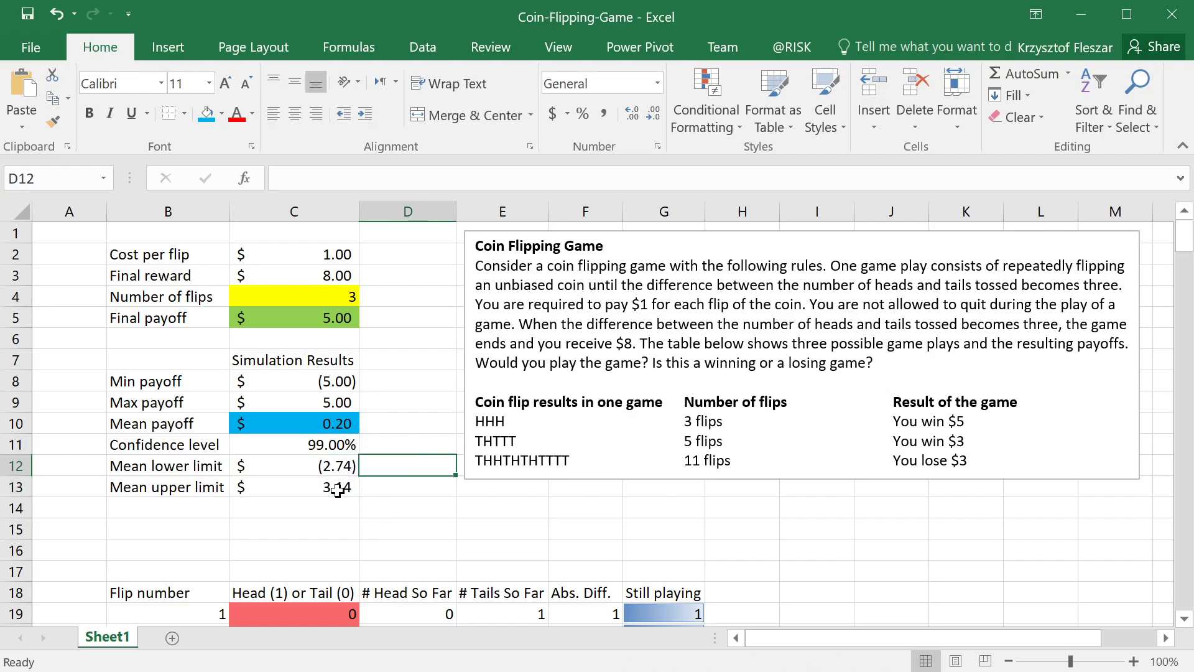
click(378, 483)
drag(379, 483, 380, 463)
click(379, 465)
click(285, 442)
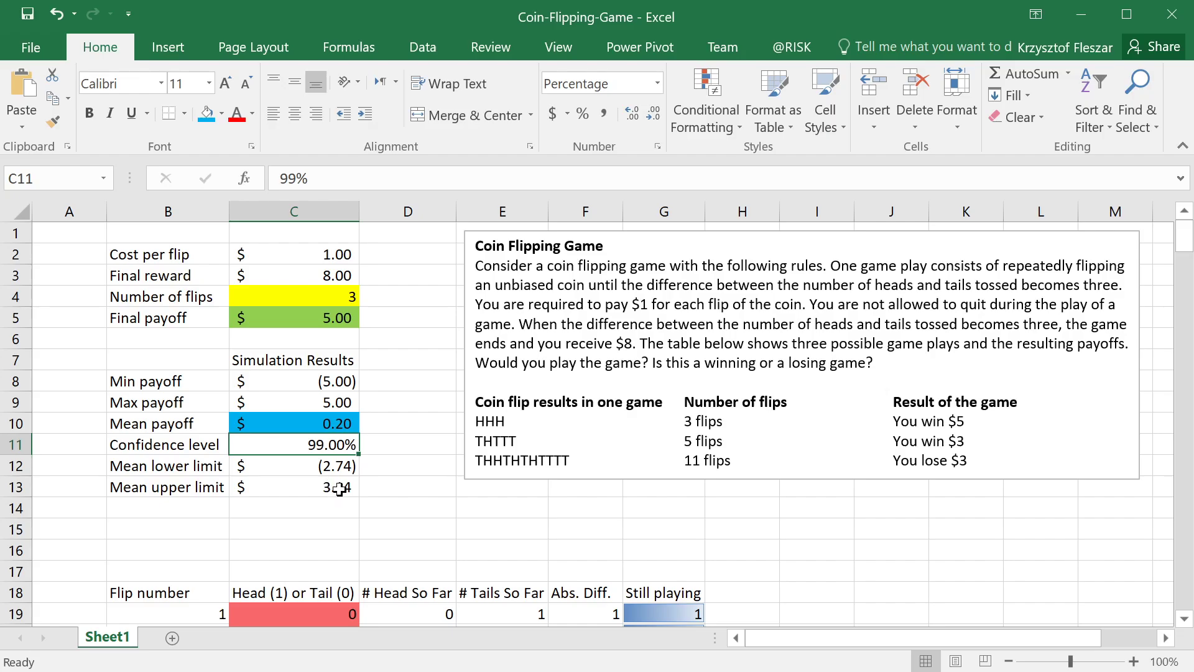
click(321, 473)
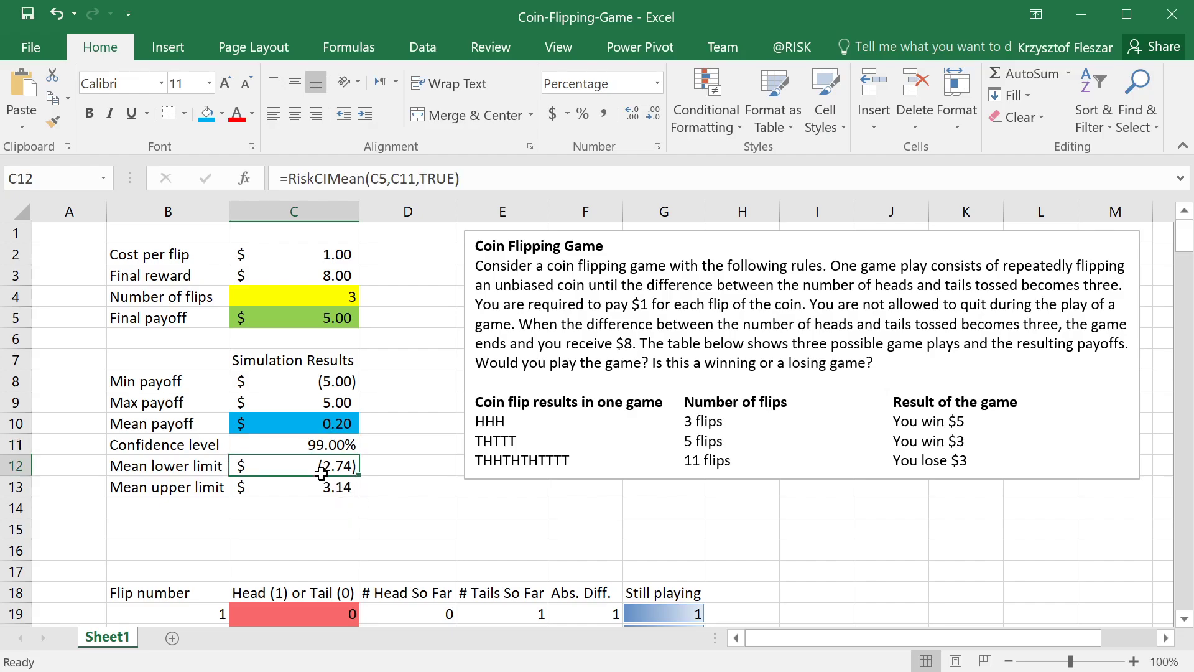
drag(321, 472, 321, 488)
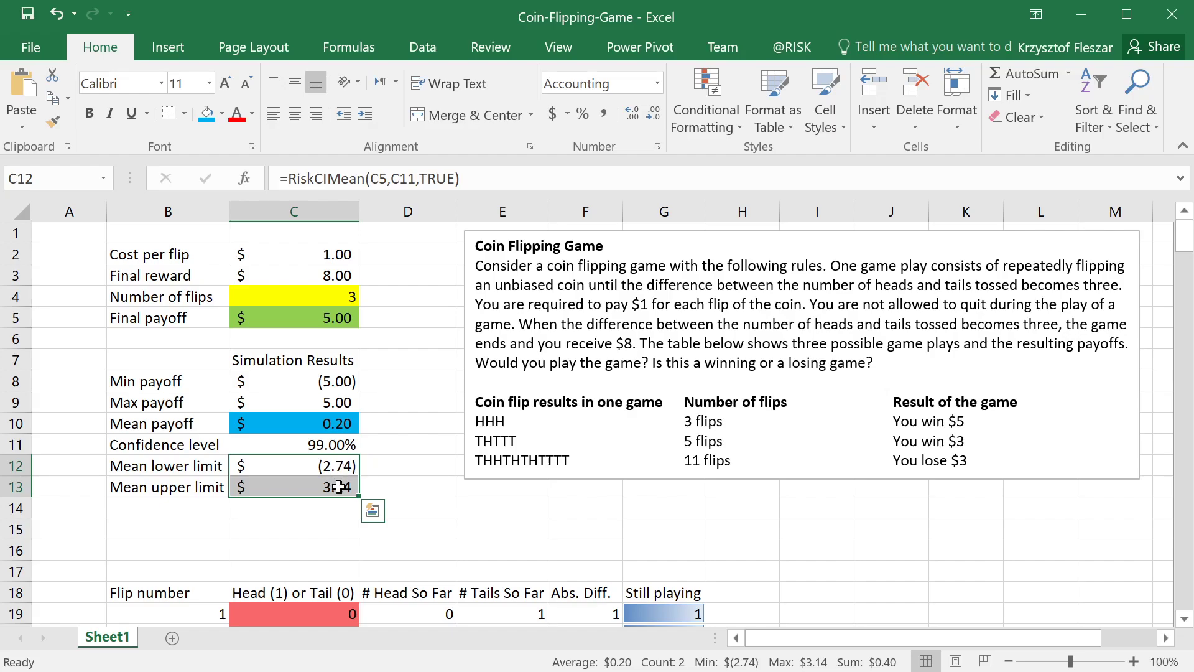
click(327, 486)
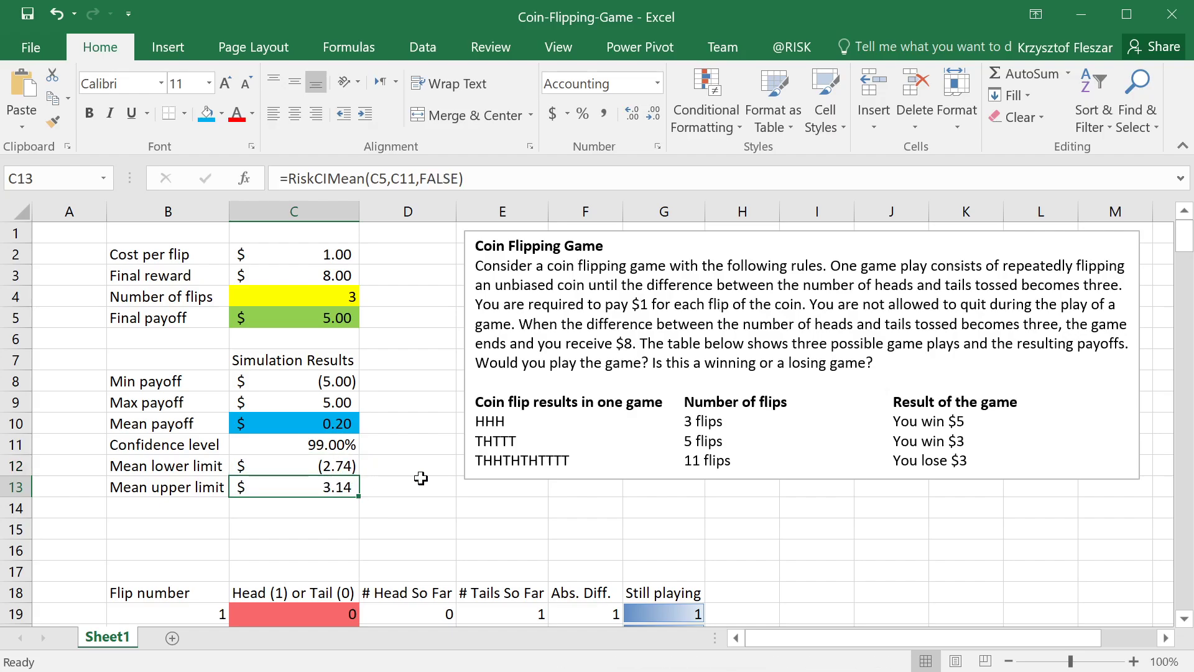
click(421, 478)
click(366, 466)
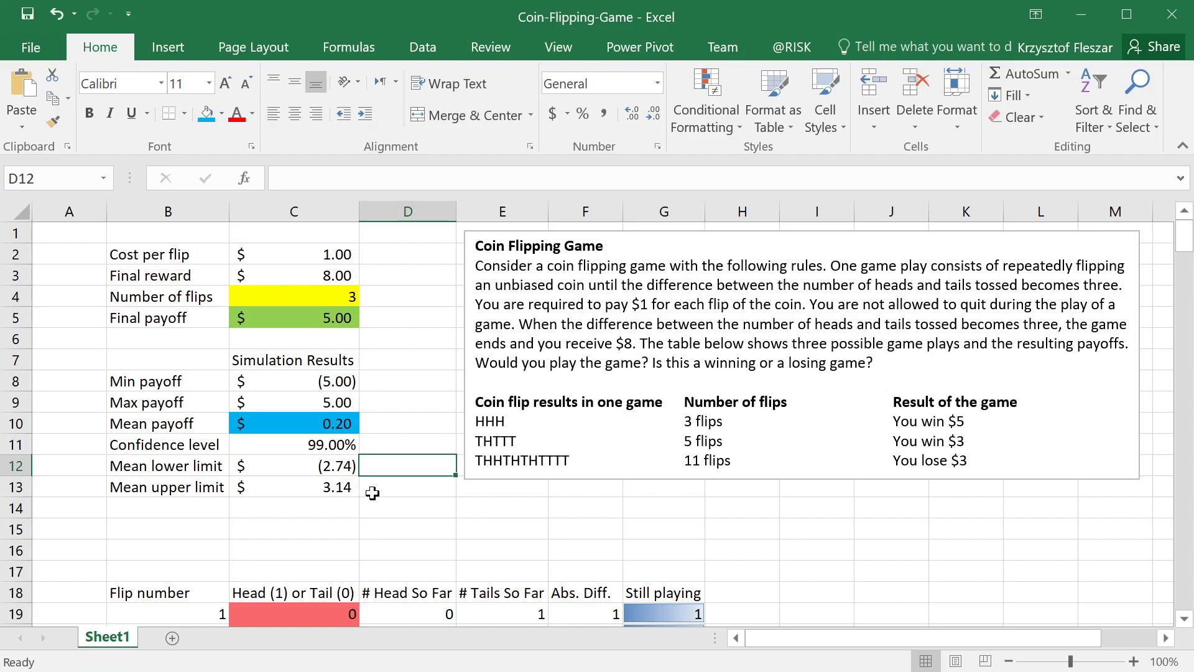
click(349, 492)
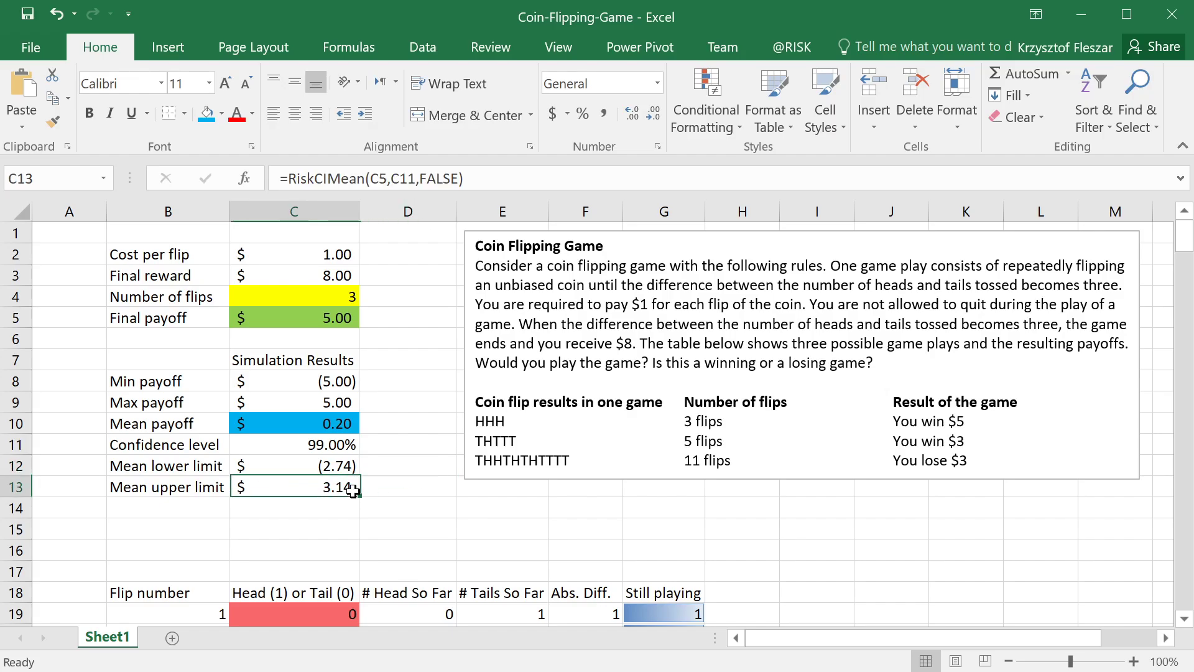
click(380, 489)
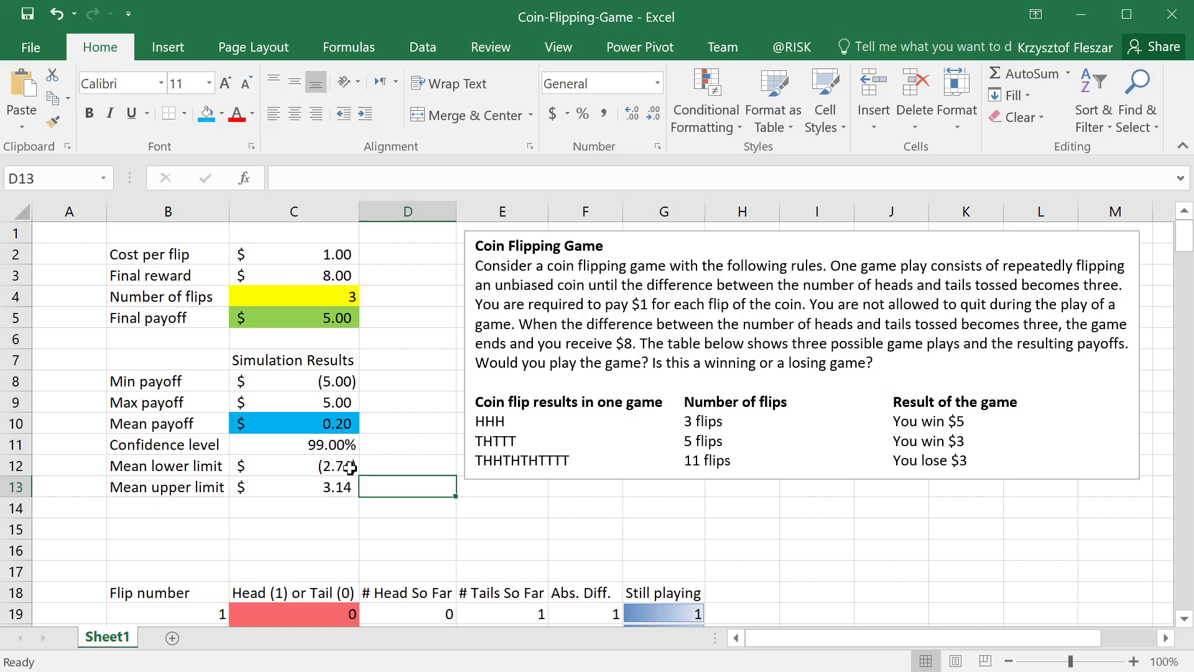
drag(318, 471, 349, 491)
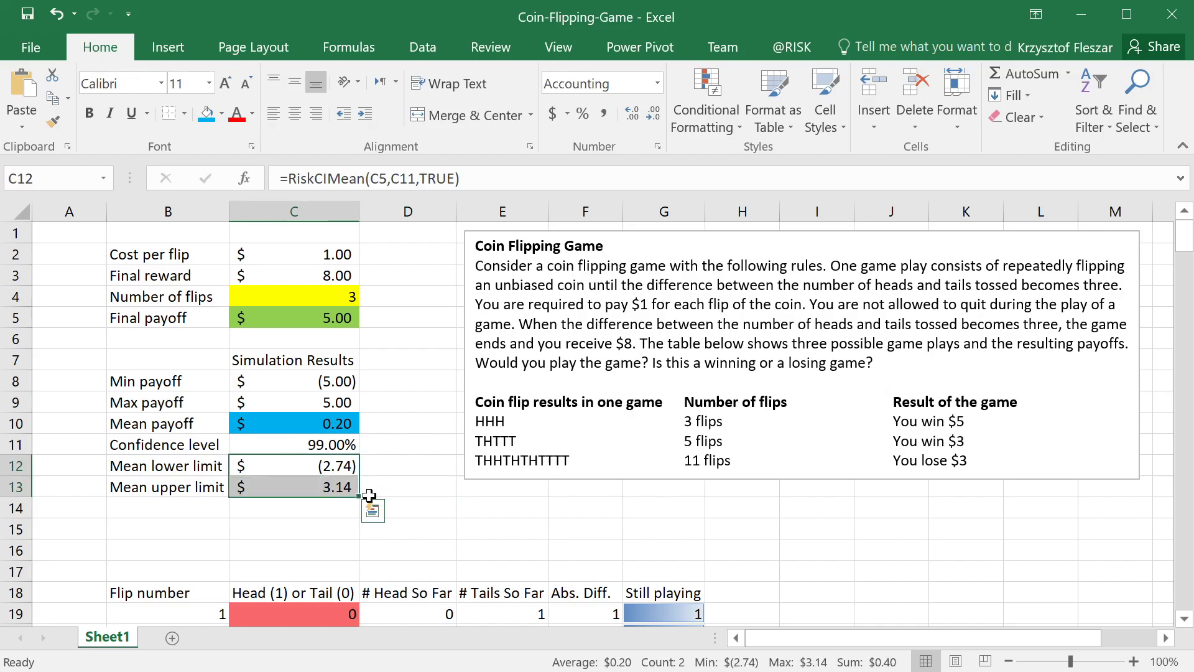
click(332, 489)
click(336, 465)
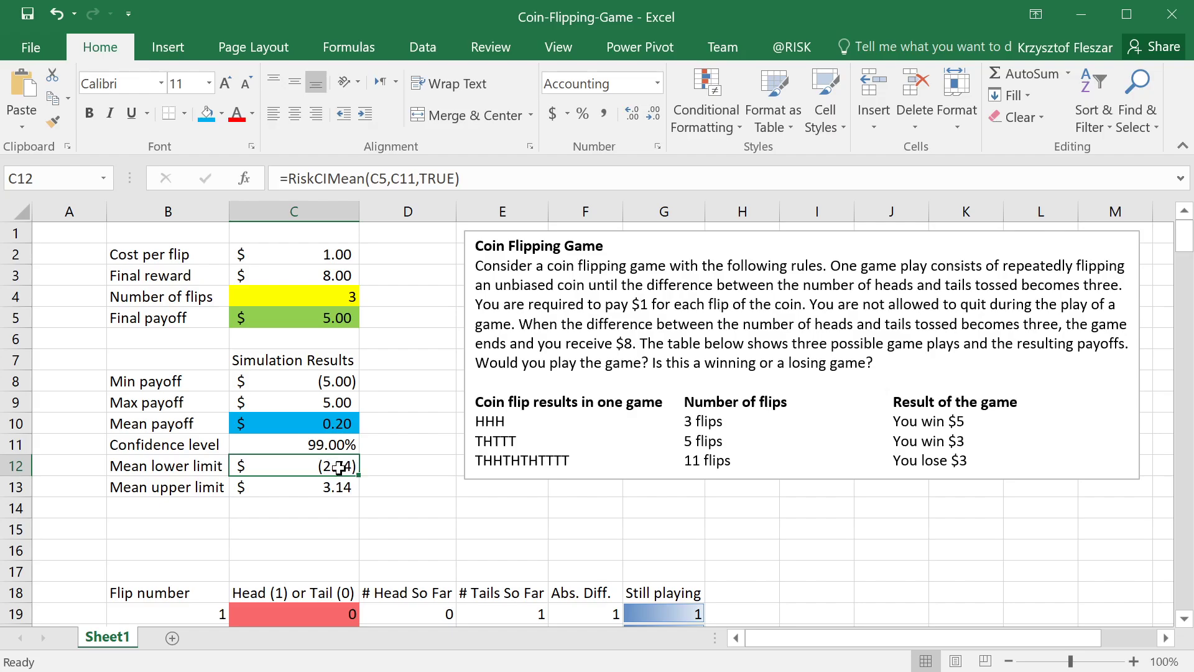
key(Down)
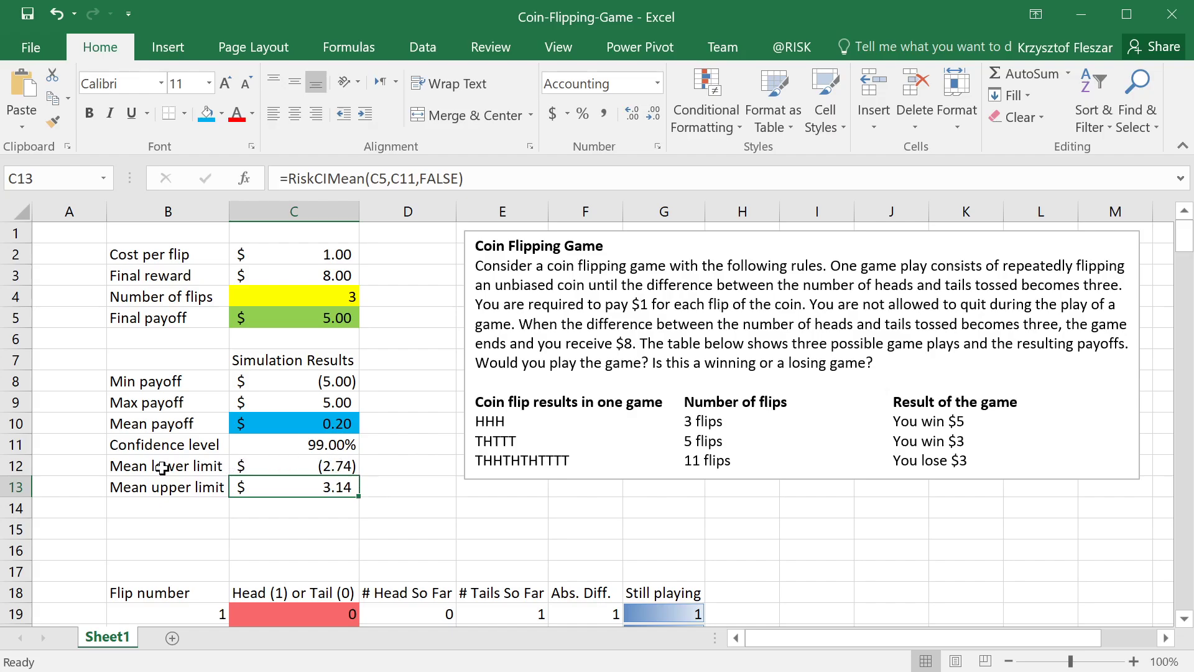
drag(134, 465, 339, 492)
click(387, 482)
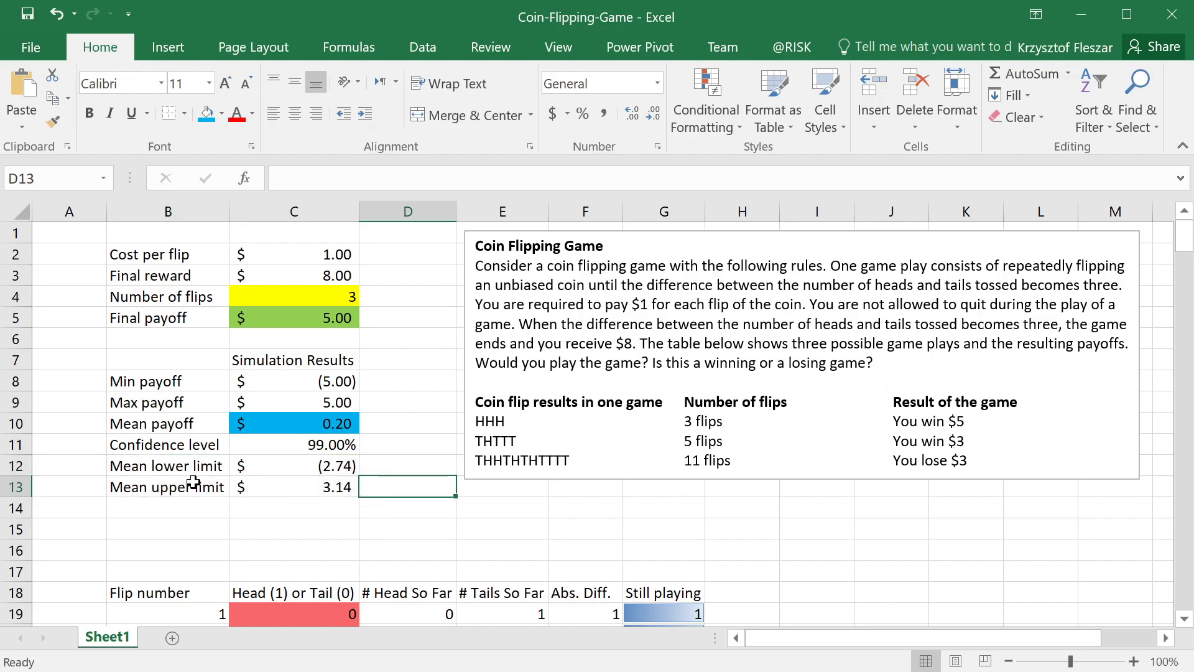
click(394, 469)
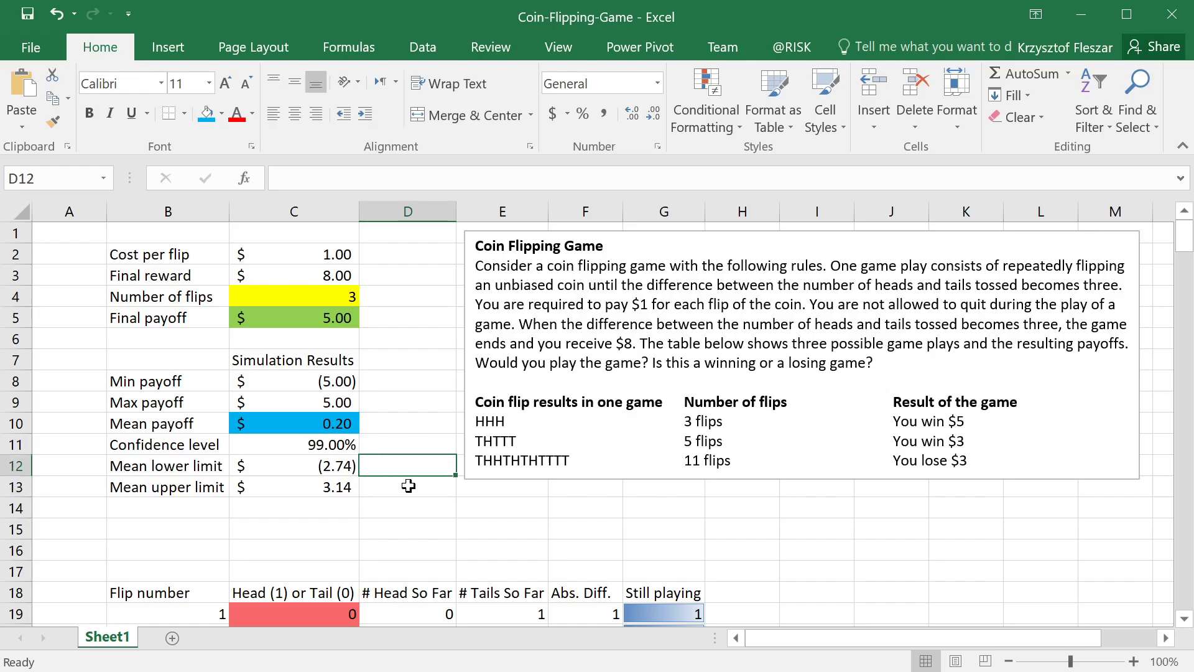
click(408, 486)
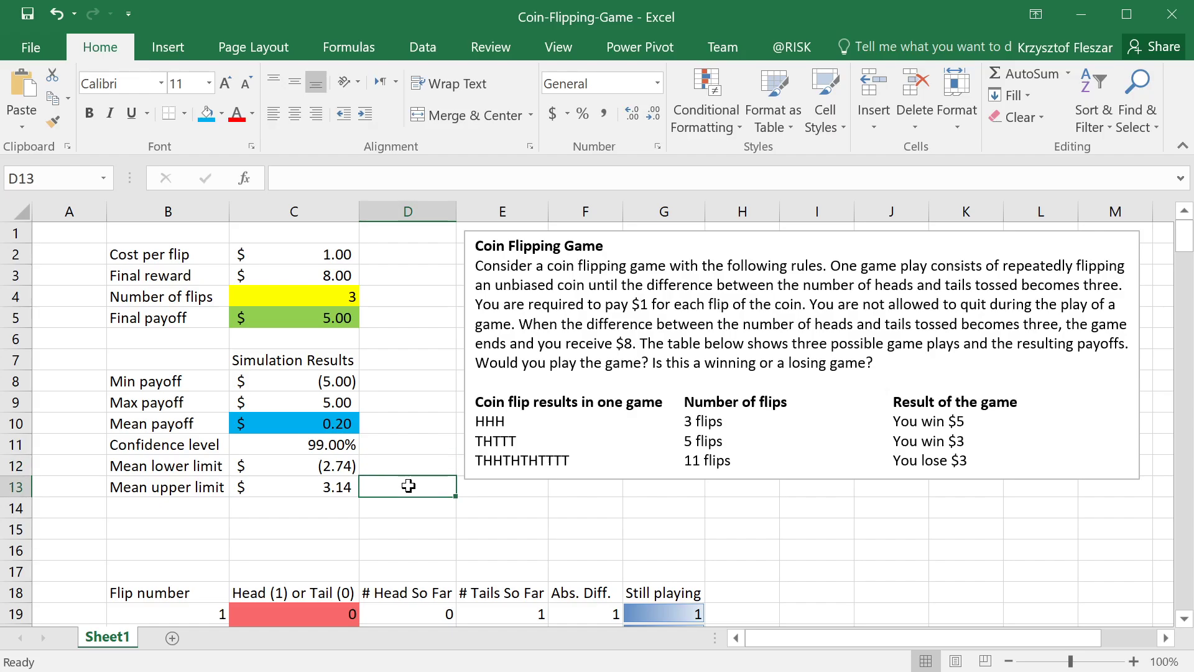
- Review the text box question "Is this a winning or a losing game?" against the mean limits in B12:C13
drag(875, 365, 552, 372)
click(507, 365)
drag(651, 364, 877, 365)
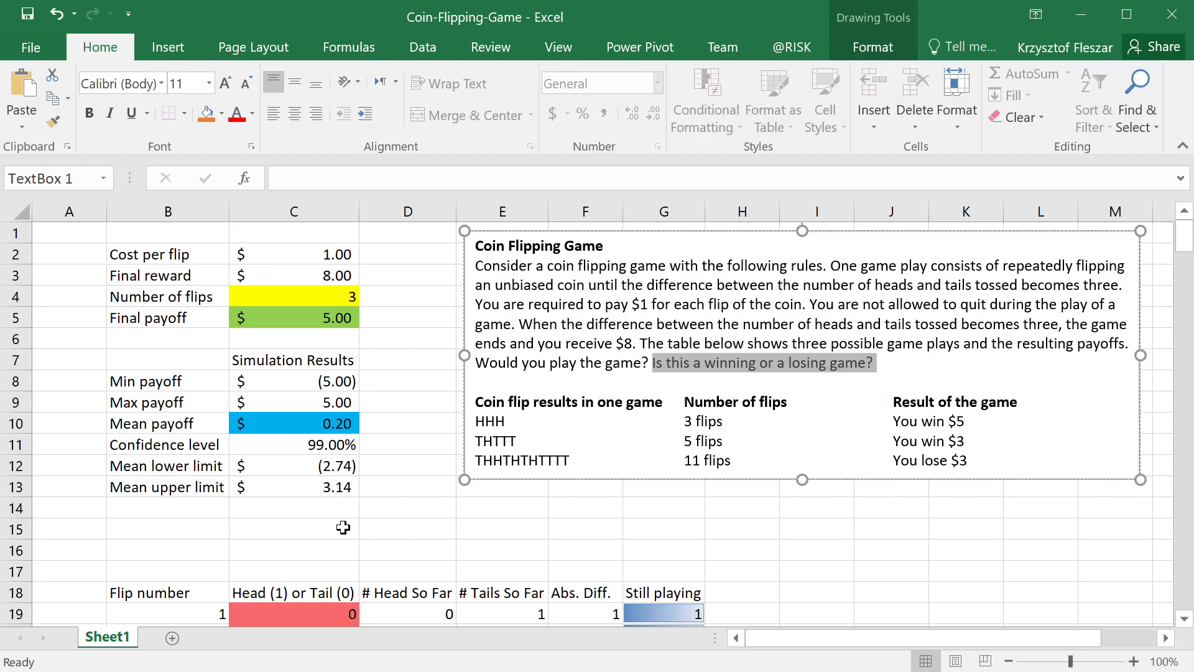
click(373, 495)
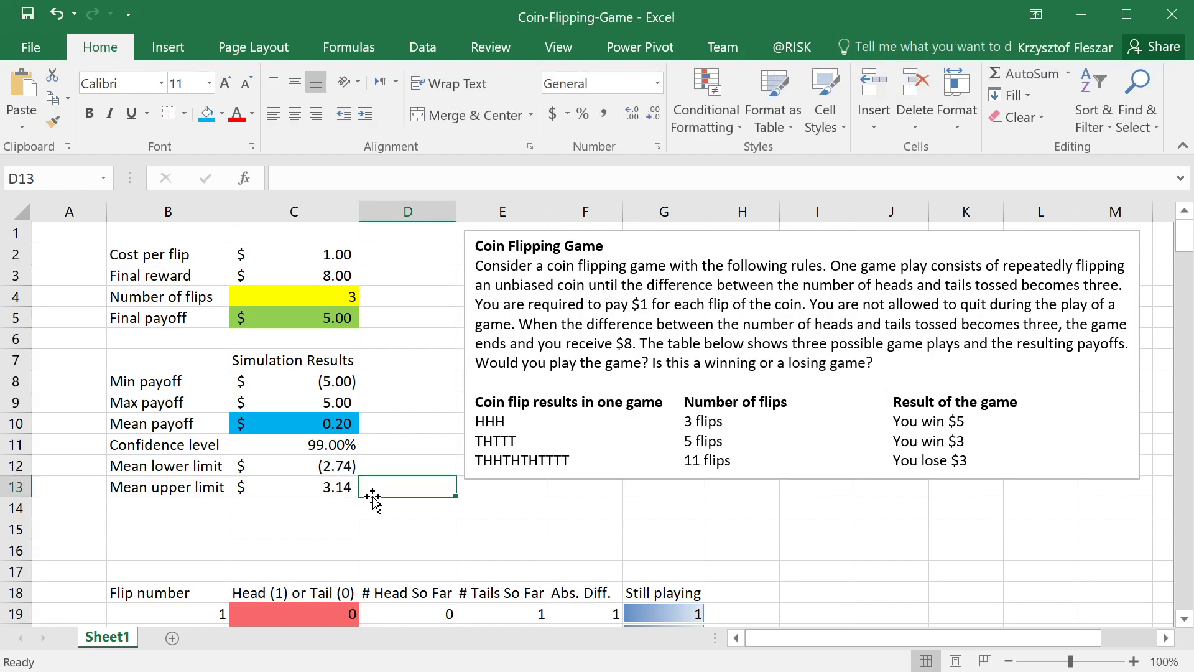
click(363, 512)
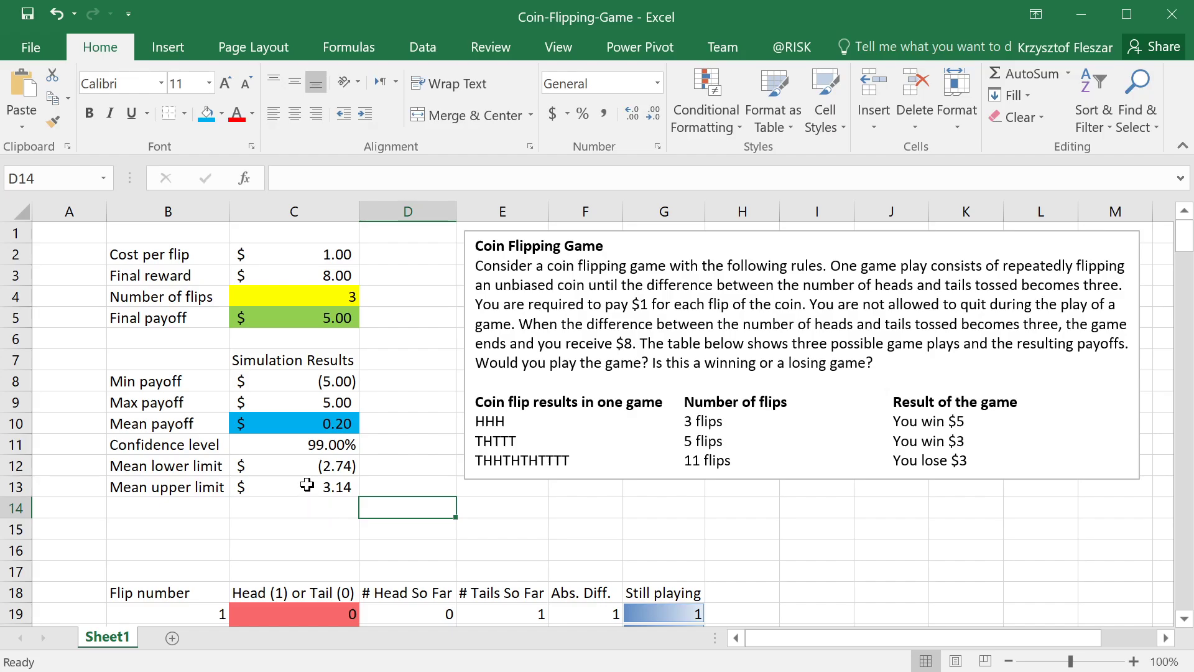
drag(311, 482, 169, 462)
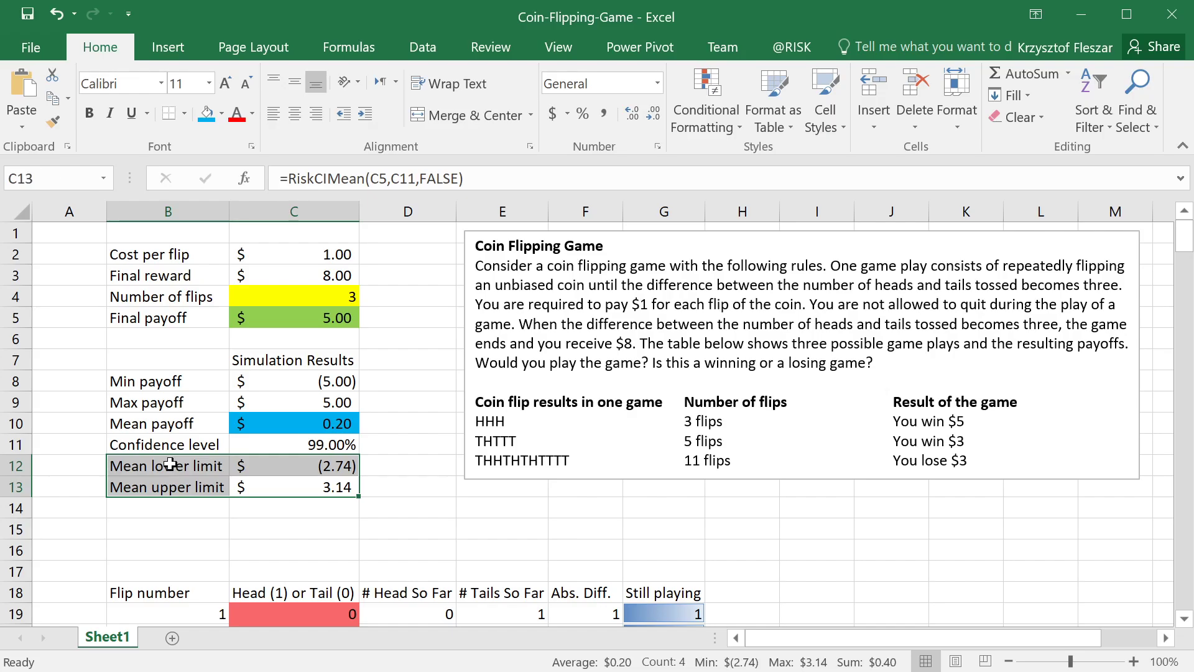
click(400, 484)
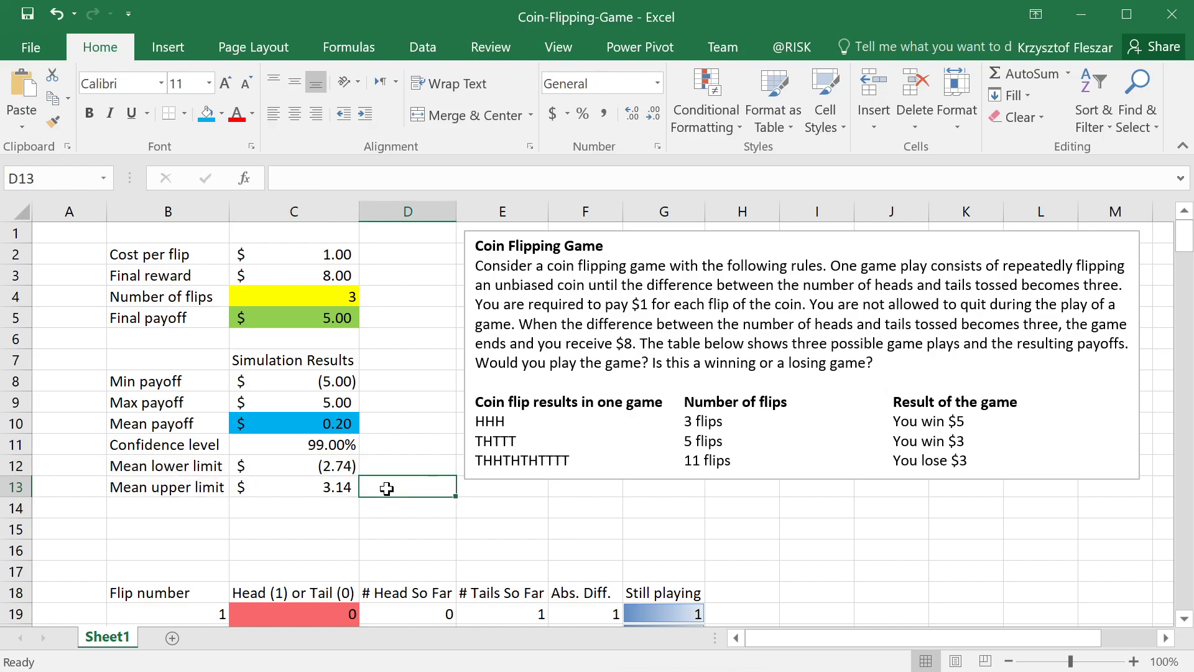
click(791, 47)
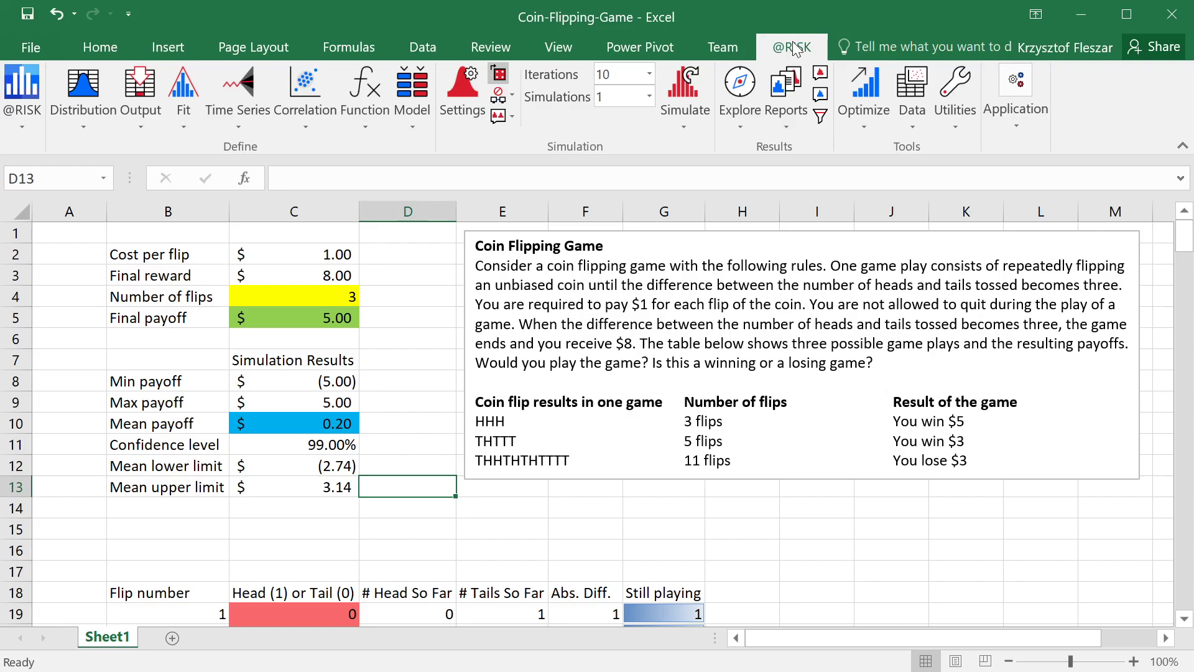
click(650, 74)
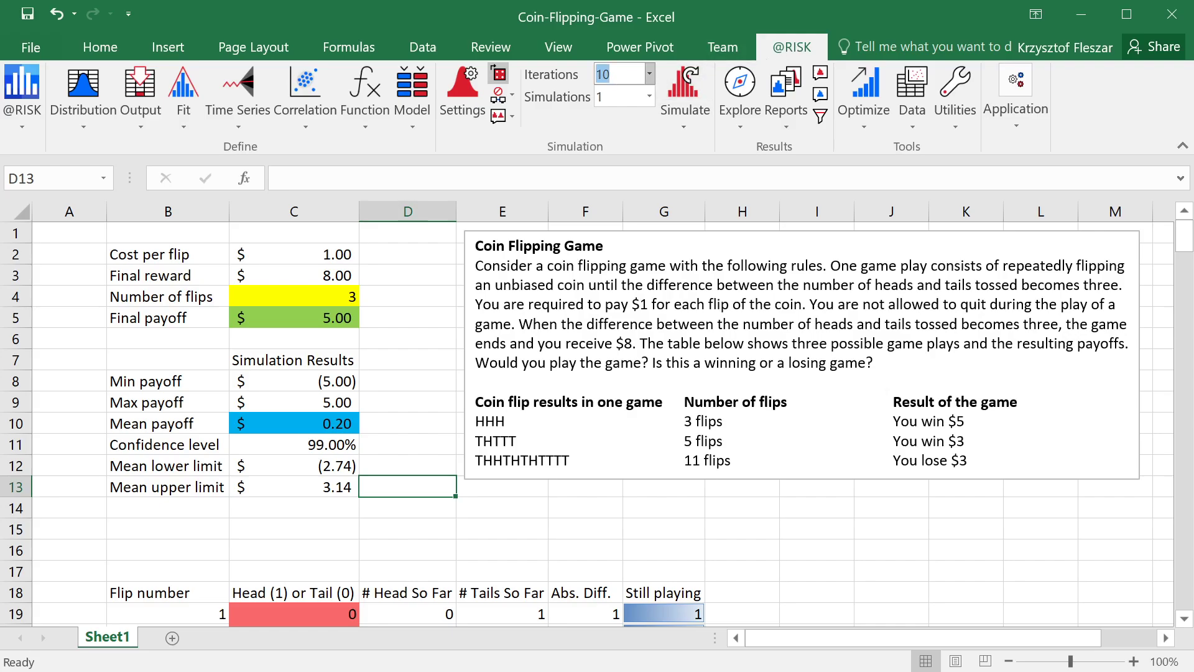
click(406, 515)
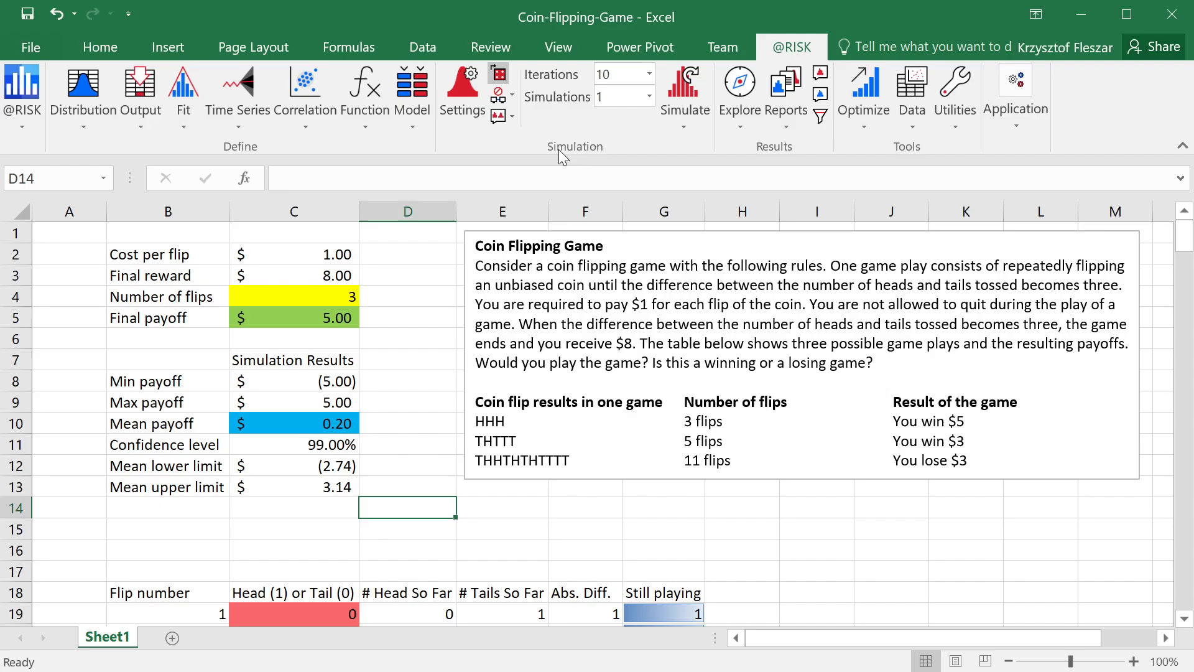